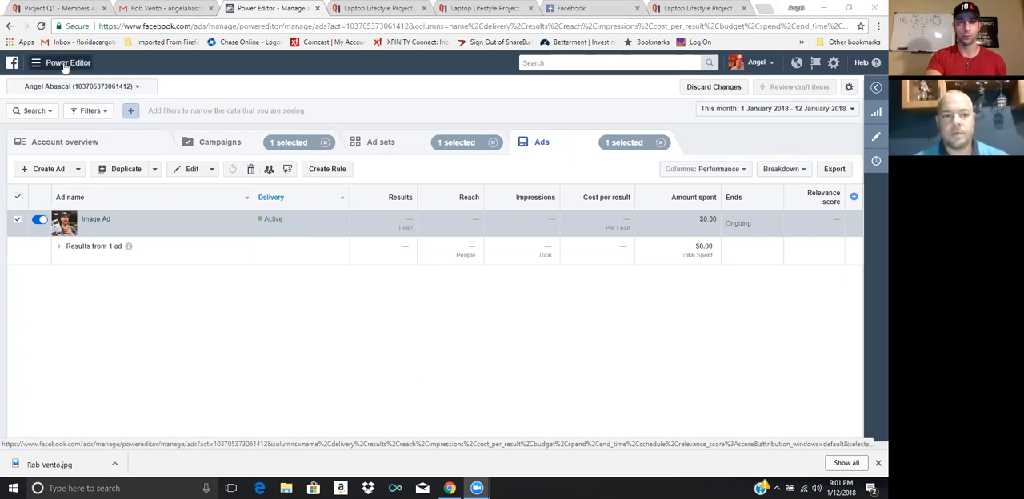
Start a new ad set in the existing 10k conversation campaign and begin its name with "22-40 || US-CAN ||"
click(376, 145)
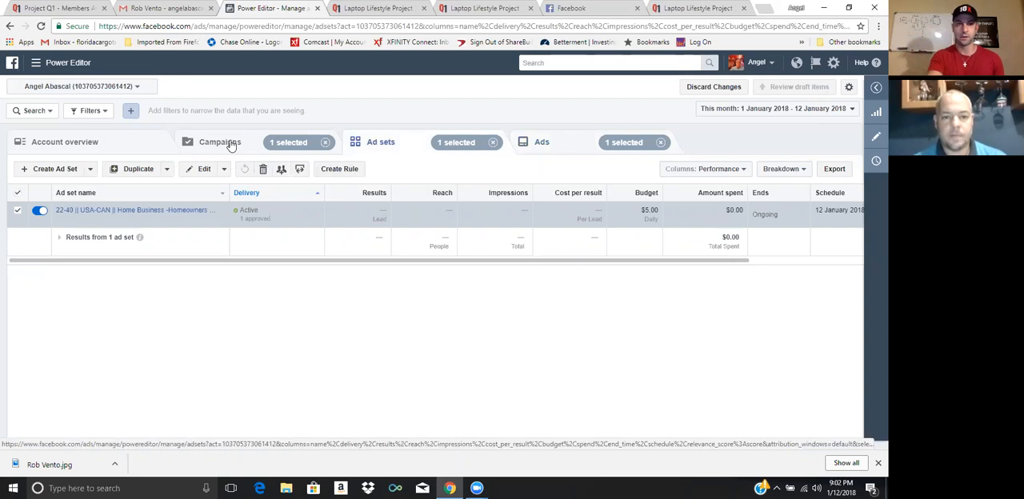
click(58, 170)
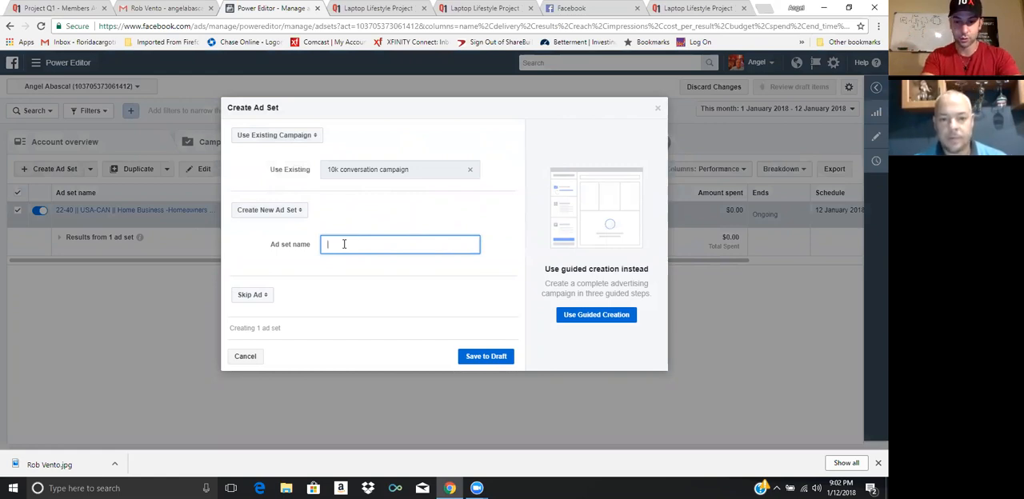
text(22-)
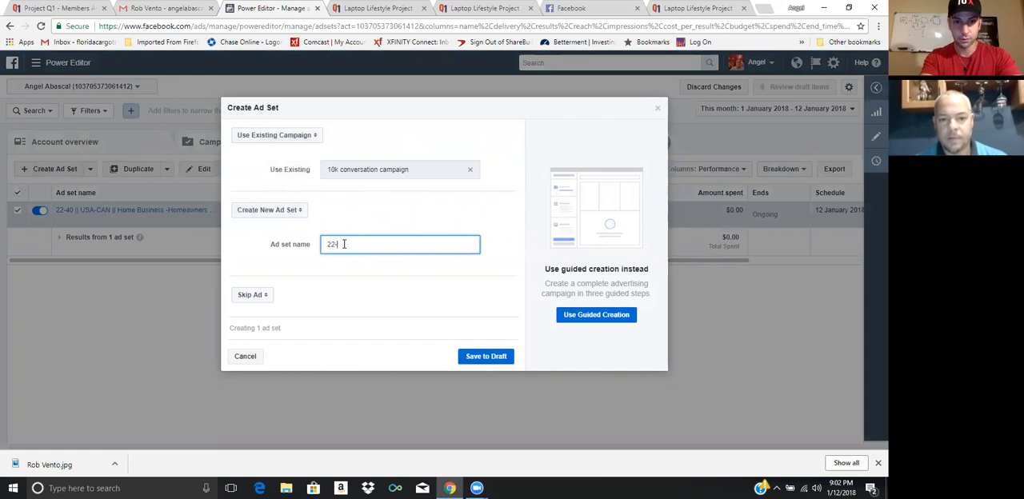
text(40)
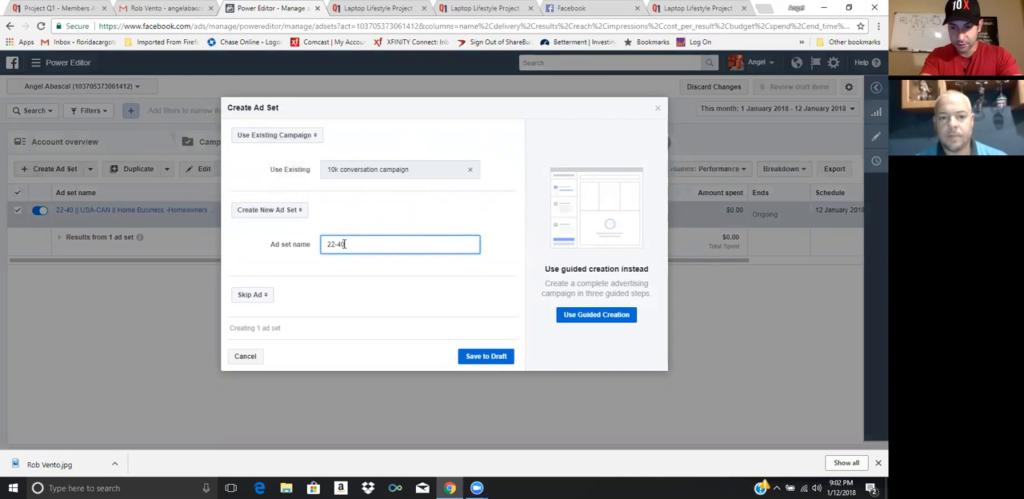
text( ||)
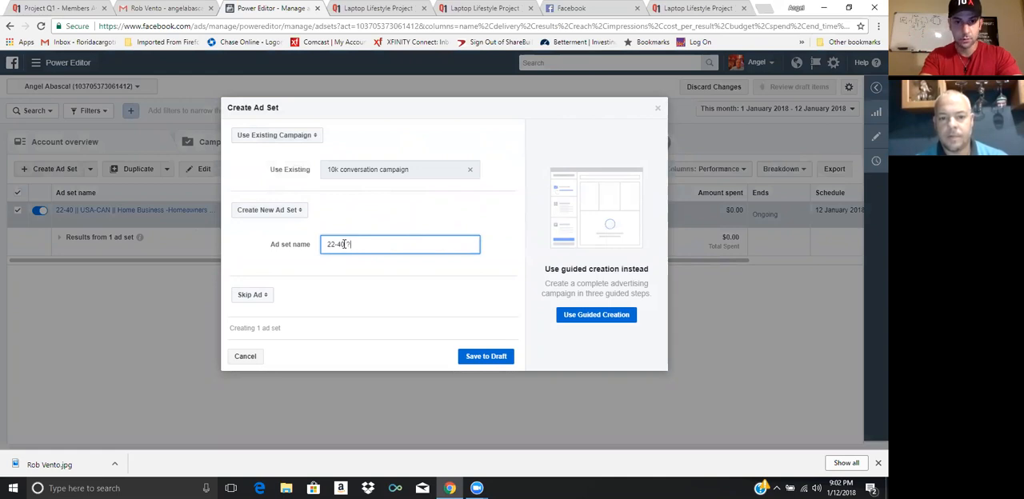
text( || US)
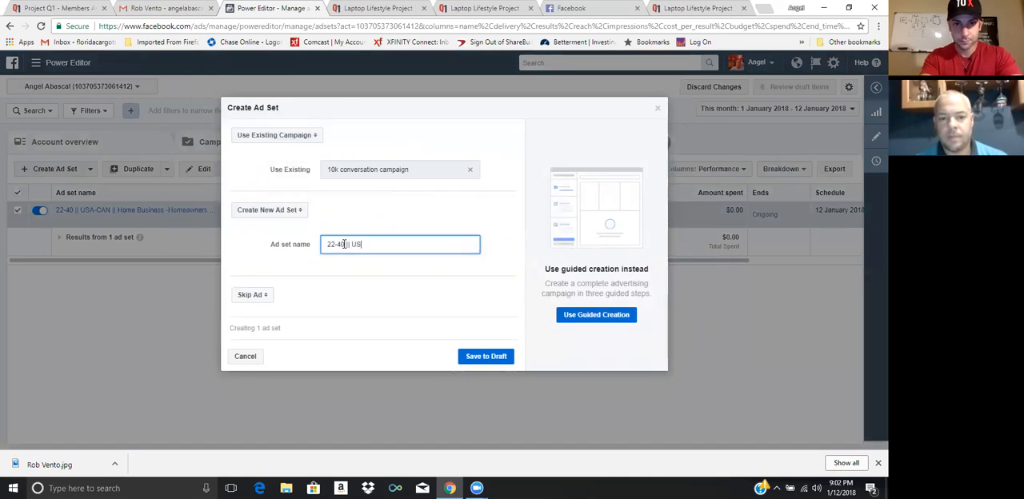
text(_CAN)
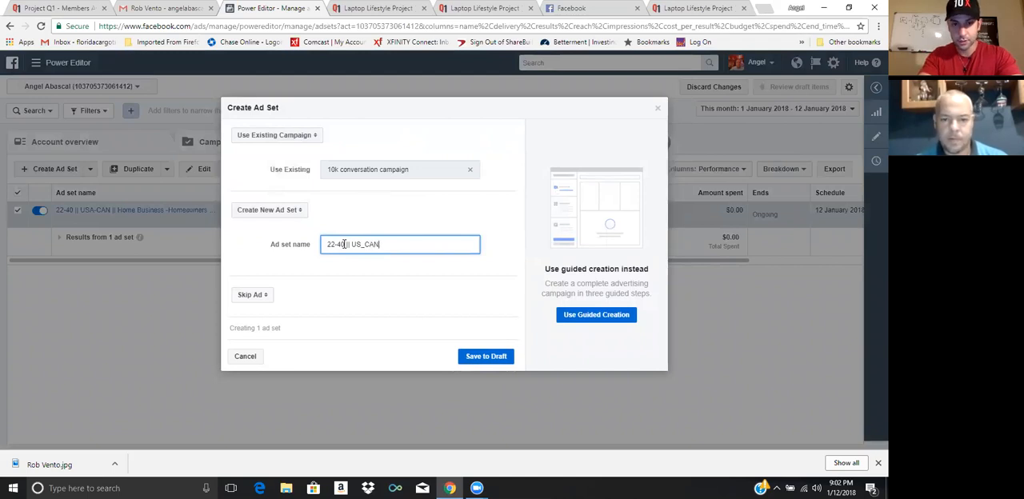
key(Left)
key(Left)
key(Left)
key(BackSpace)
text(-40 )
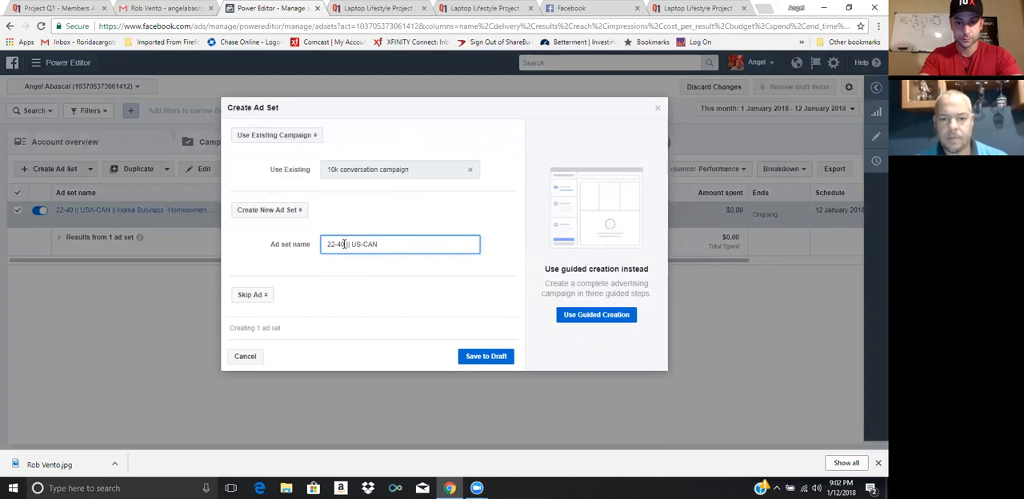
text(||)
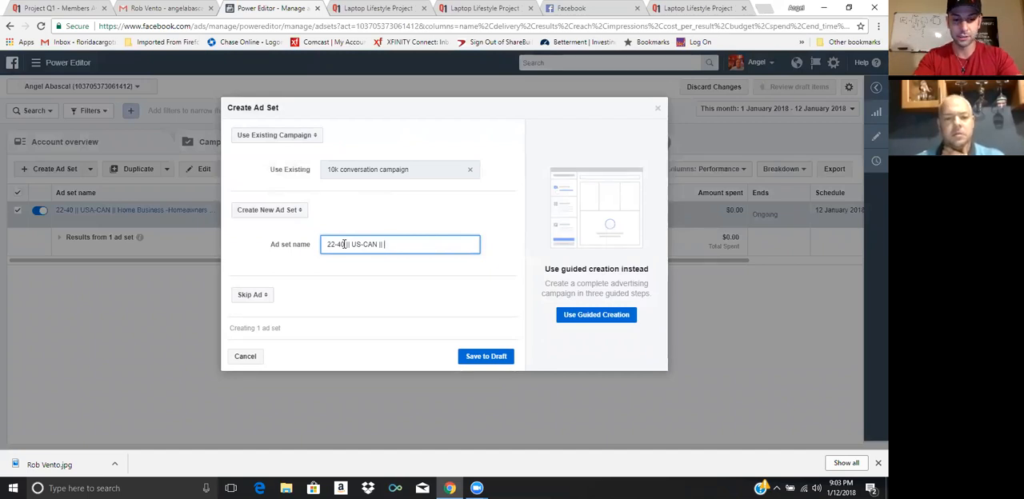
Complete the ad set name with the interests "Fishing - Beaches - Rich Dad Poor Dad"
text(Fishi)
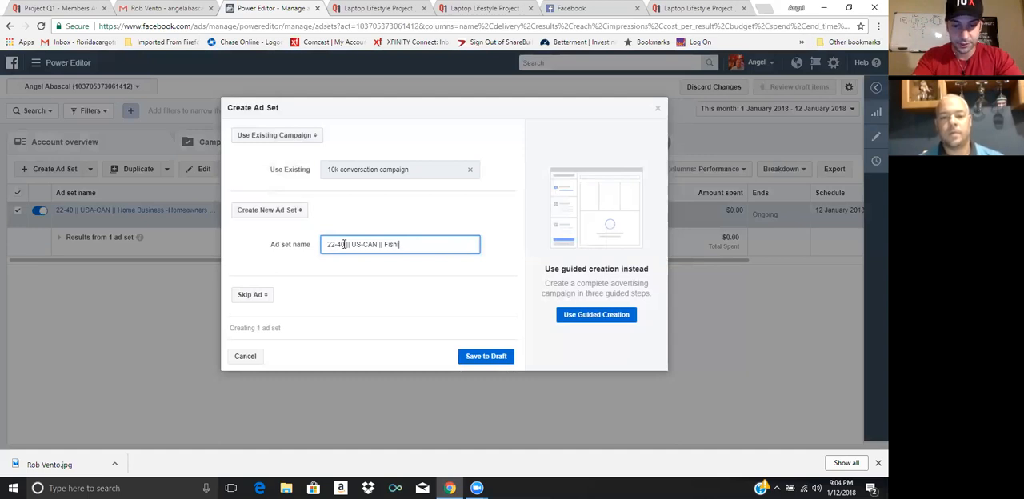
text(ng)
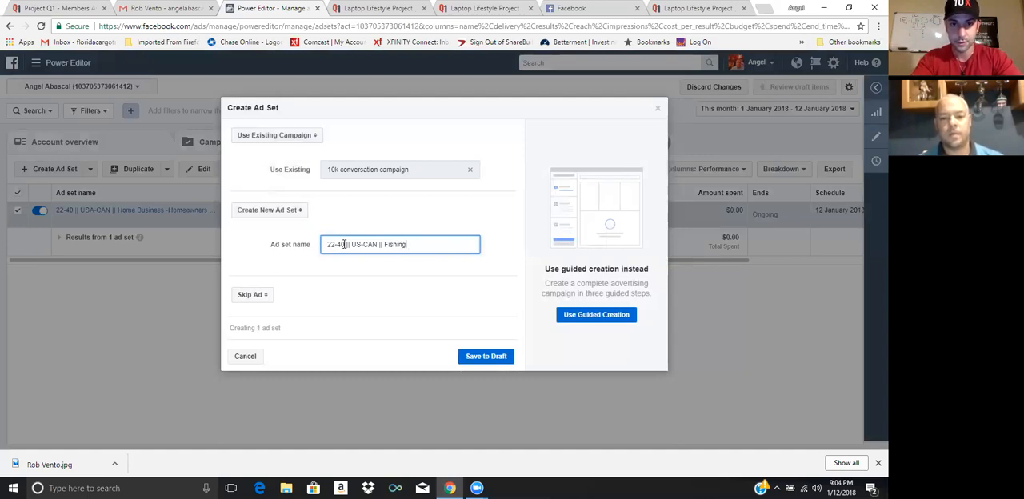
text( Beache)
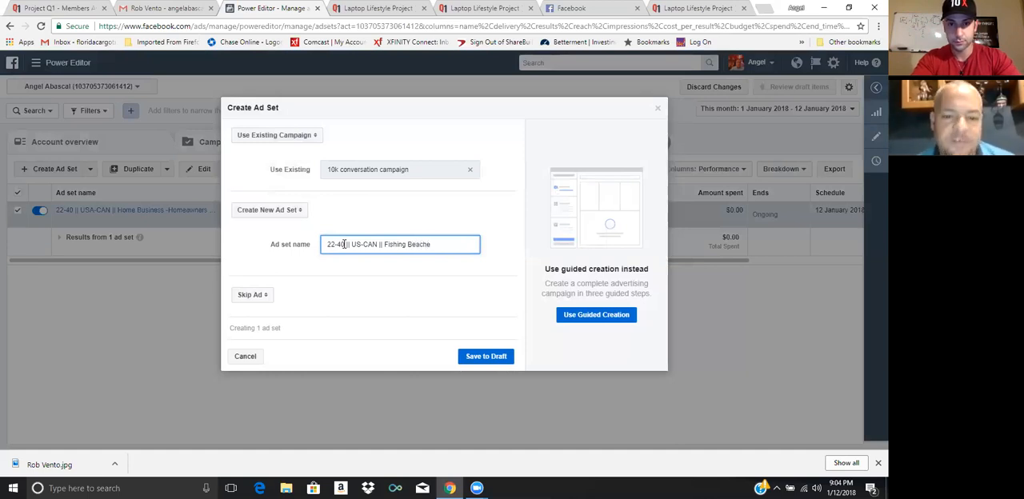
text(s)
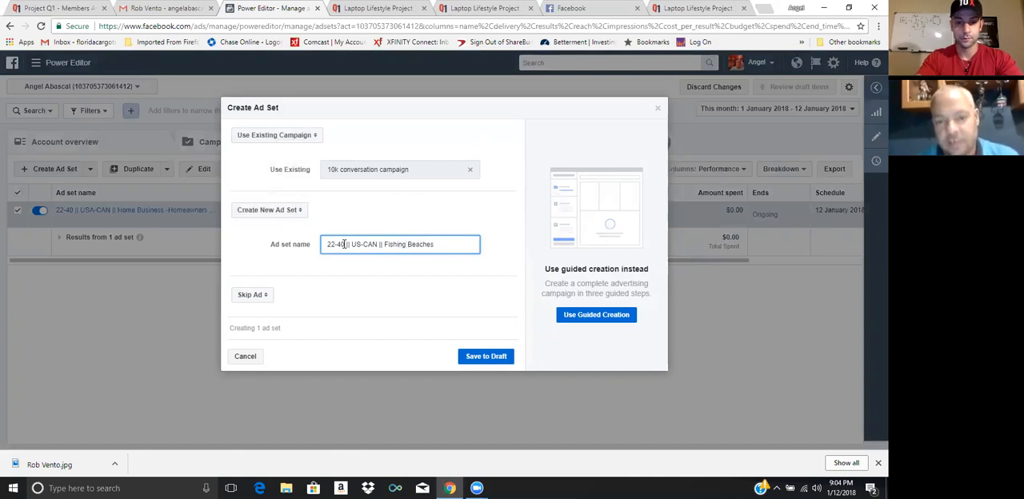
text(-)
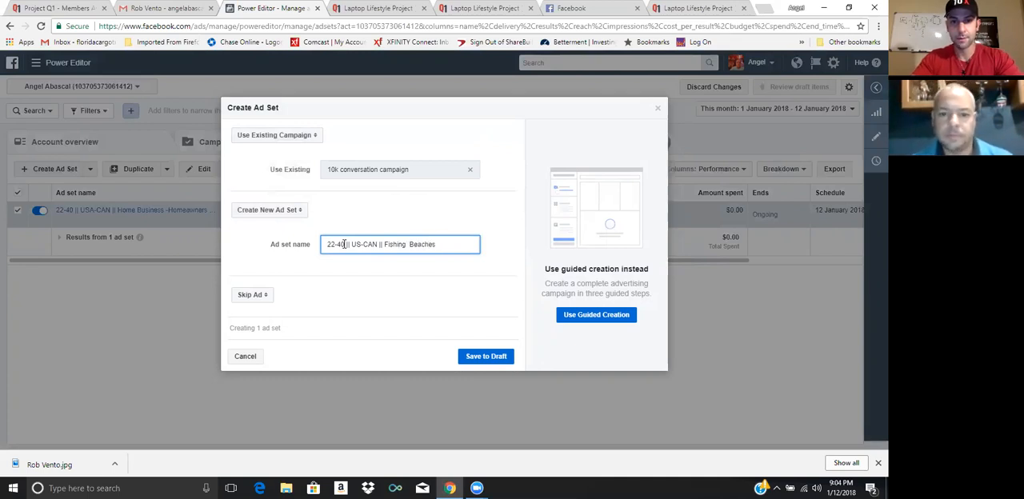
text(-)
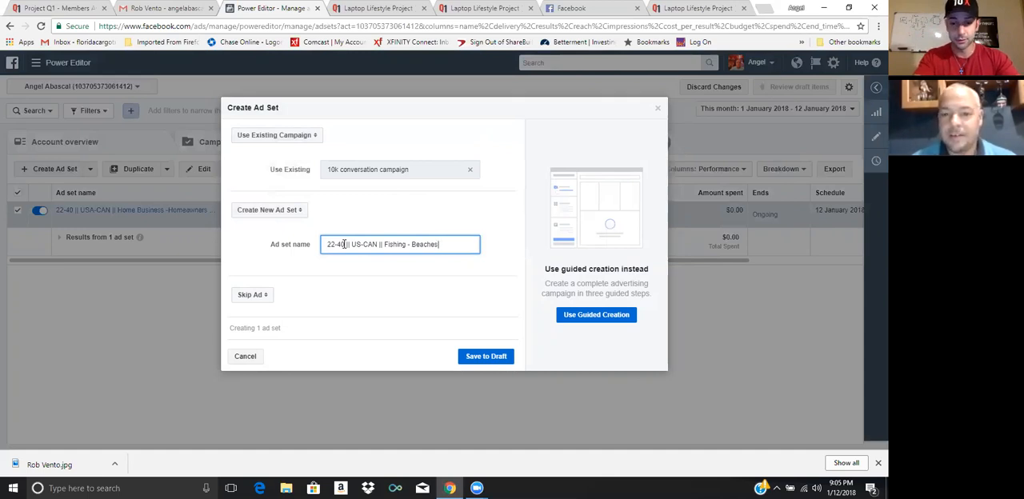
text(- )
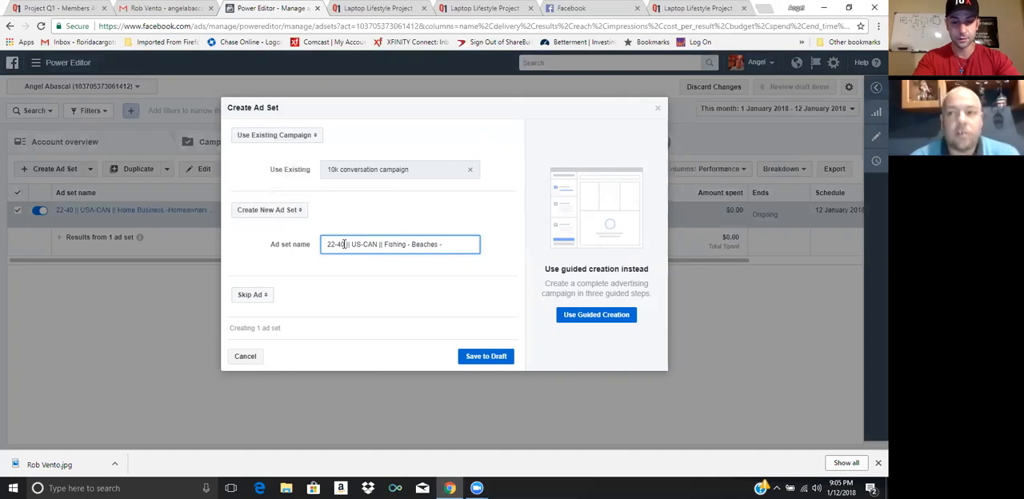
text(Rich )
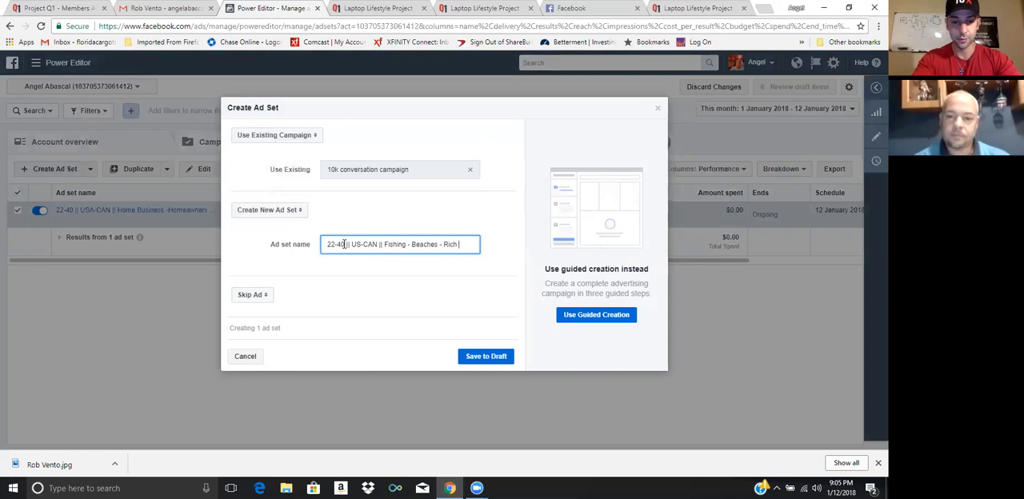
text(Dad)
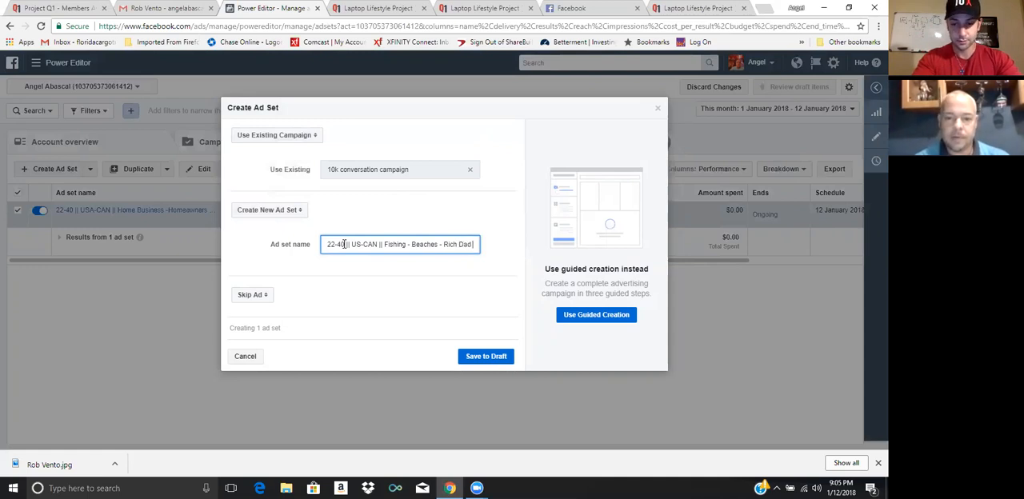
text( Poor)
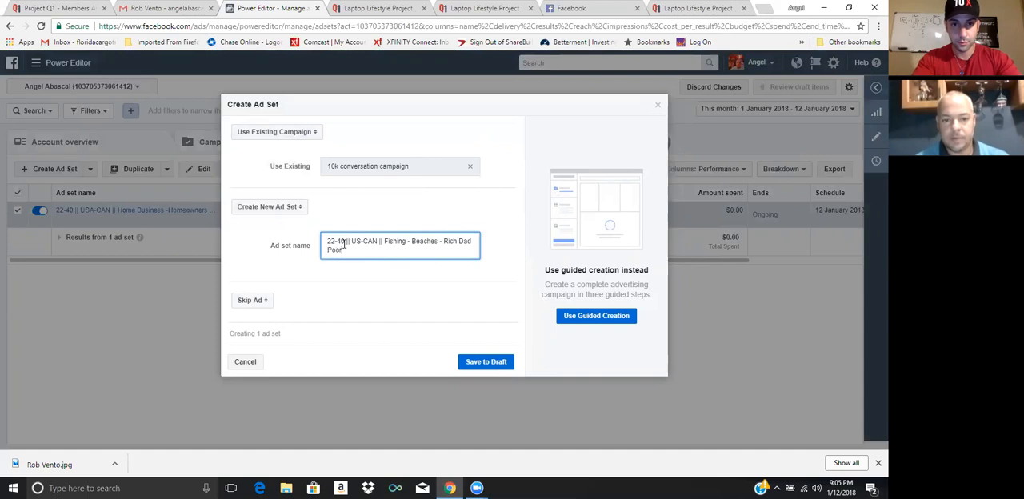
text( Dad)
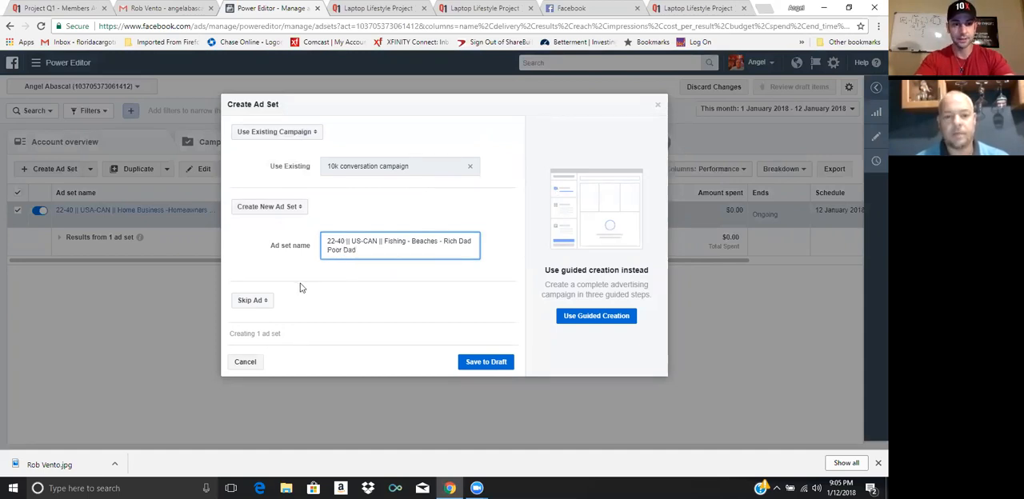
Include a new ad named with the person's first name plus "Image Ad", and save the ad set and ad to draft
click(249, 301)
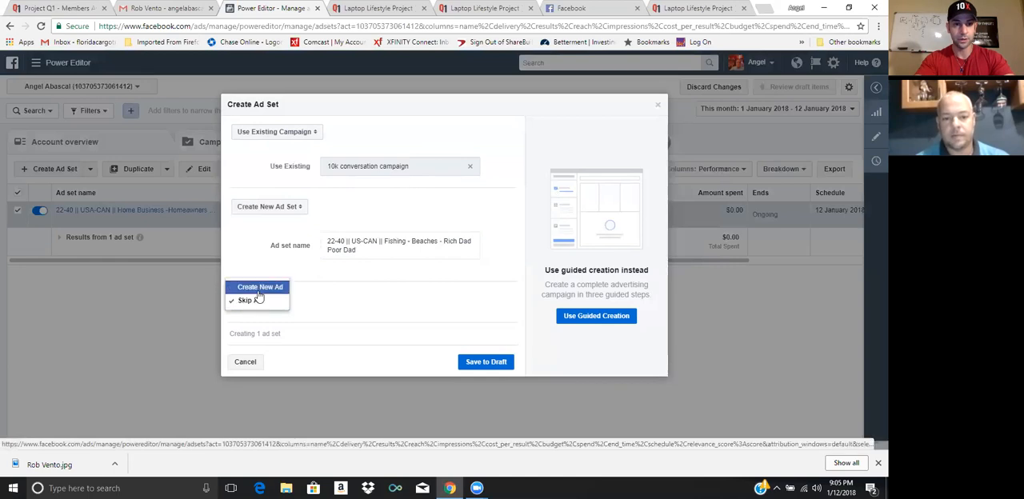
click(266, 288)
click(355, 318)
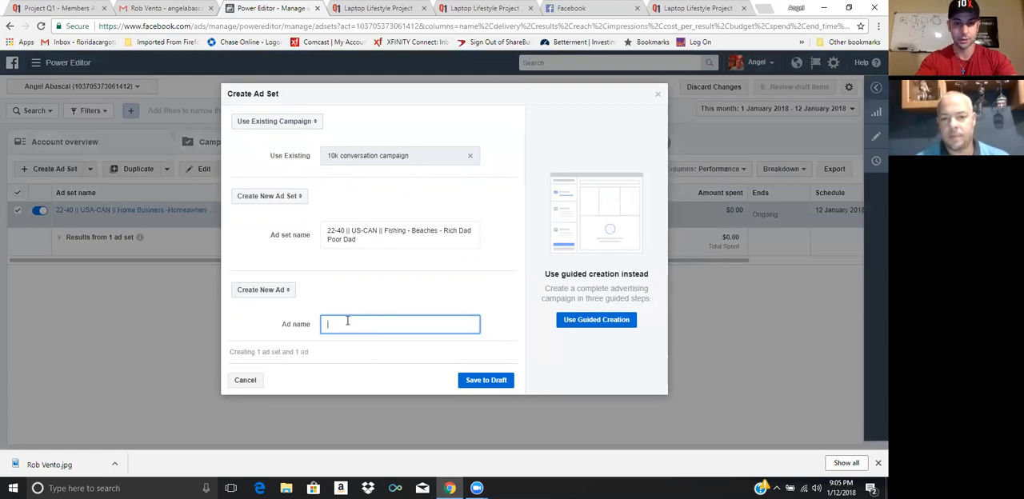
text(2)
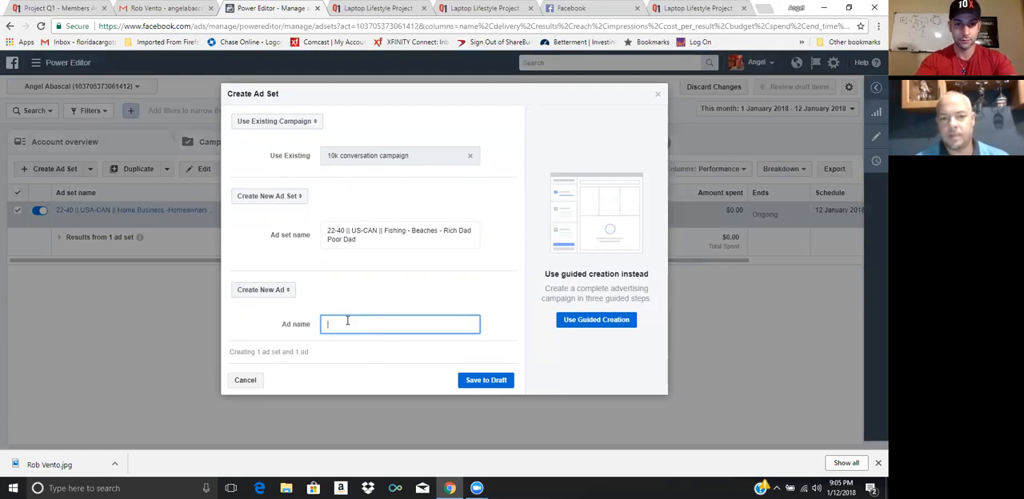
text(Ro)
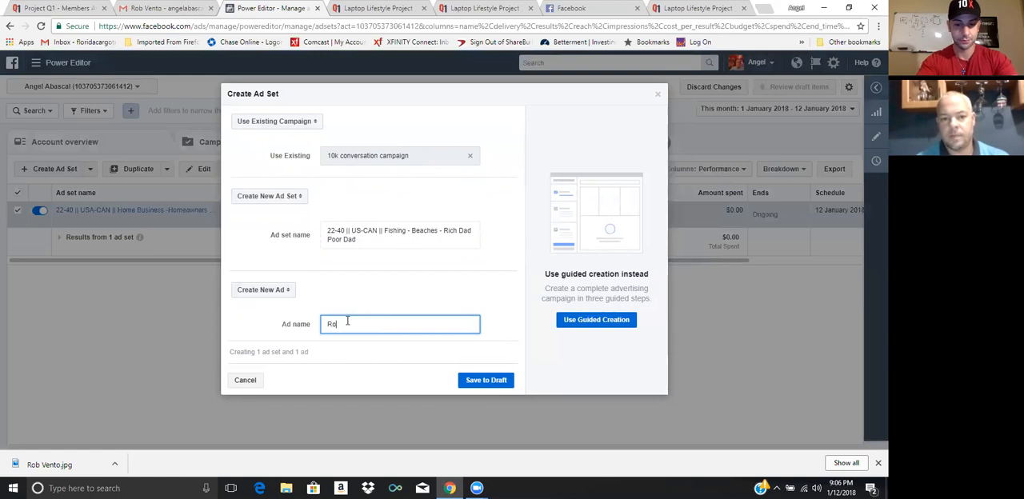
text(b Ima)
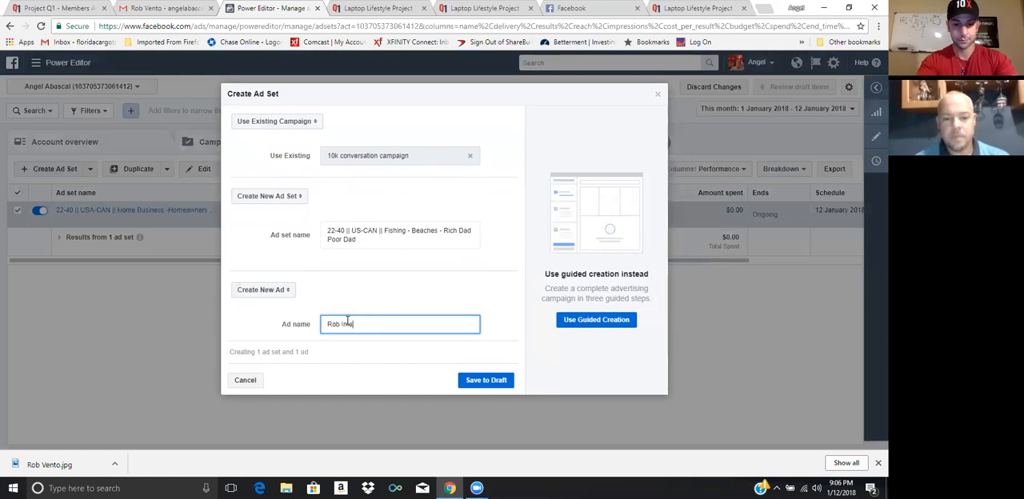
text(ge Ad)
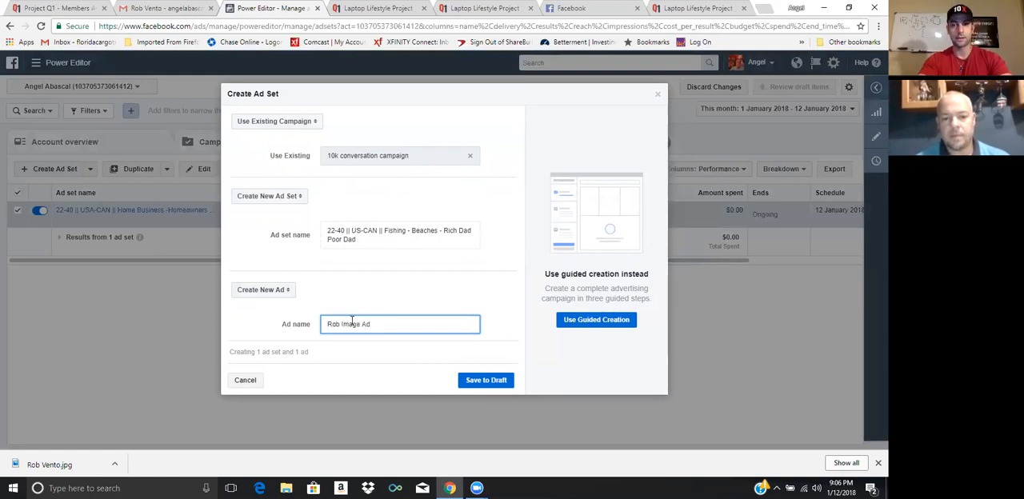
click(494, 382)
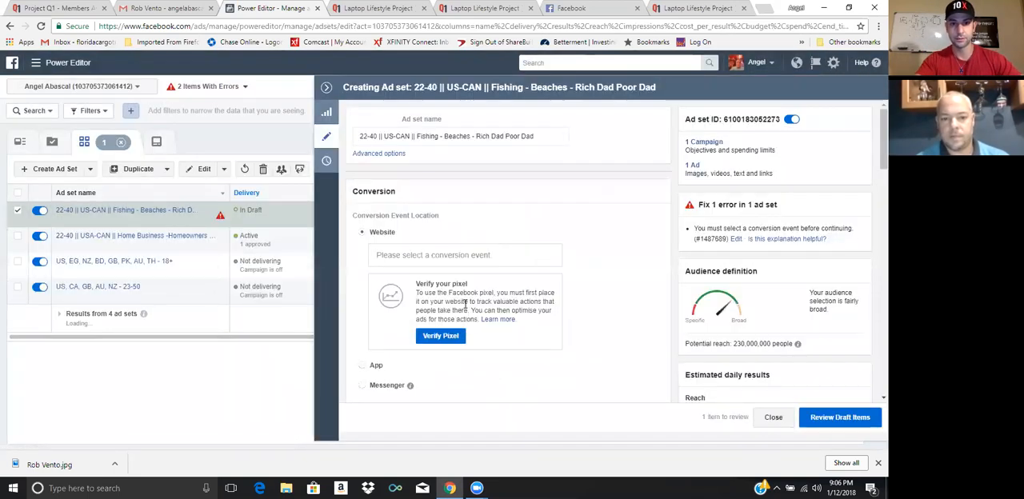
Set the draft ad set's website conversion event to Lead
scroll(464, 307, down, 1)
scroll(408, 259, down, 3)
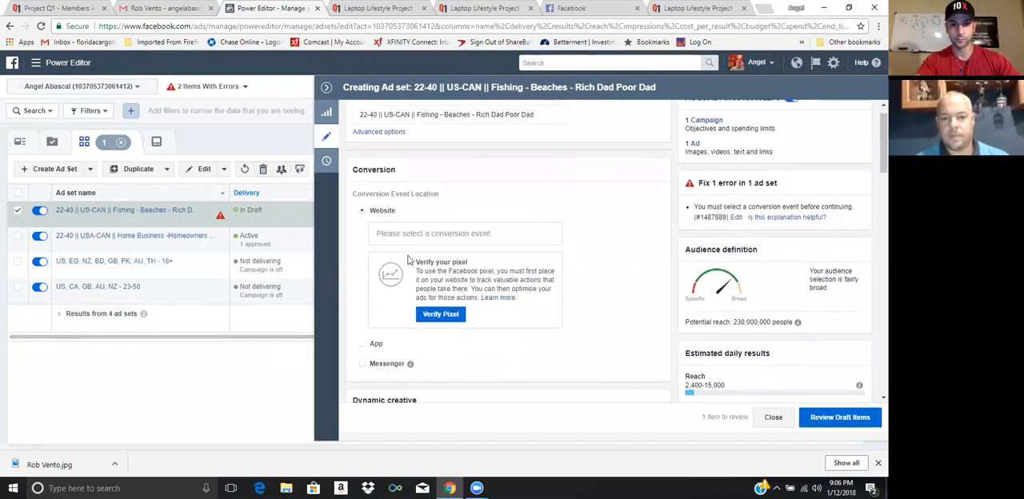
scroll(376, 310, down, 2)
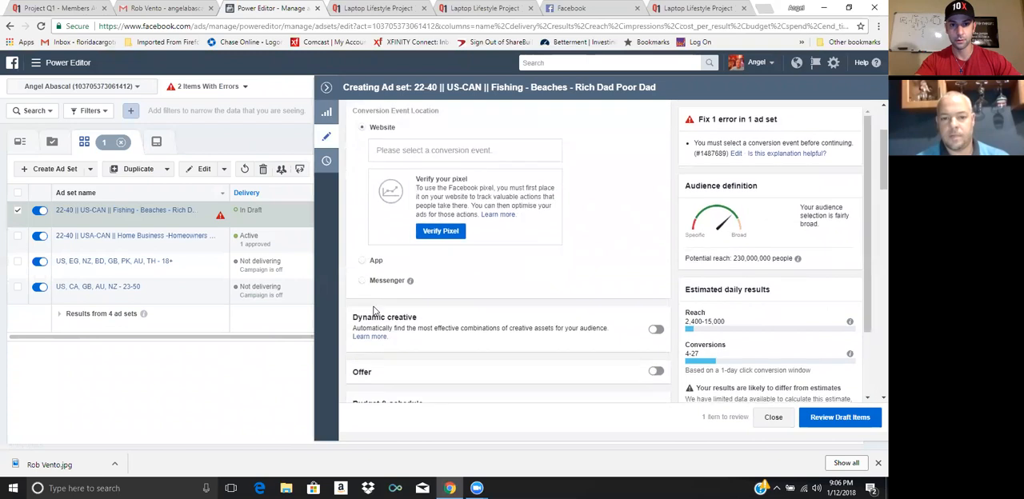
click(405, 152)
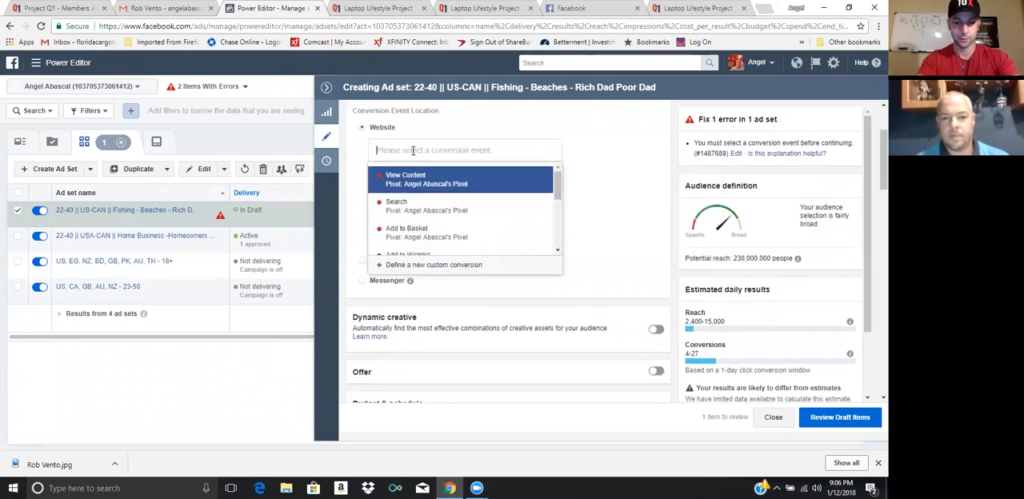
text(Lead)
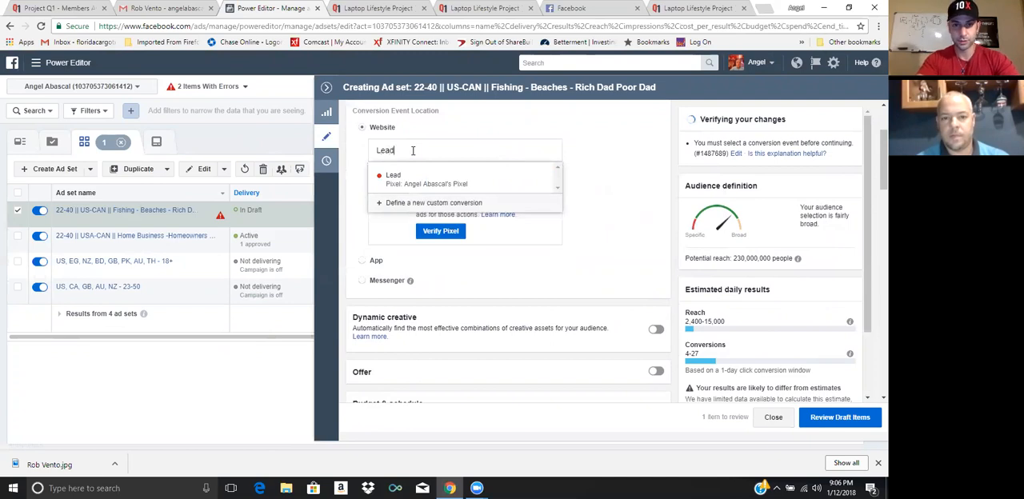
click(406, 180)
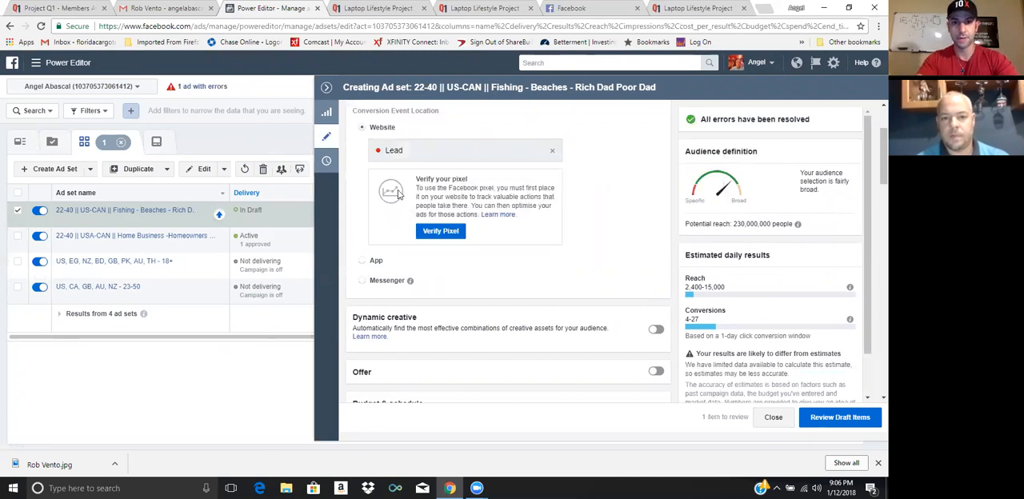
Set the ad set's daily budget to $5.00
scroll(361, 287, down, 1)
scroll(361, 287, down, 3)
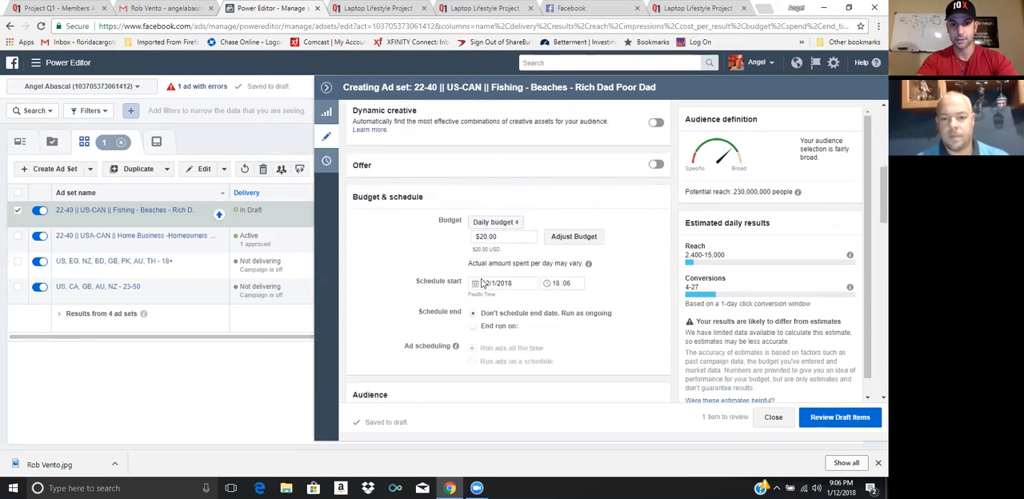
triple_click(485, 237)
text(5)
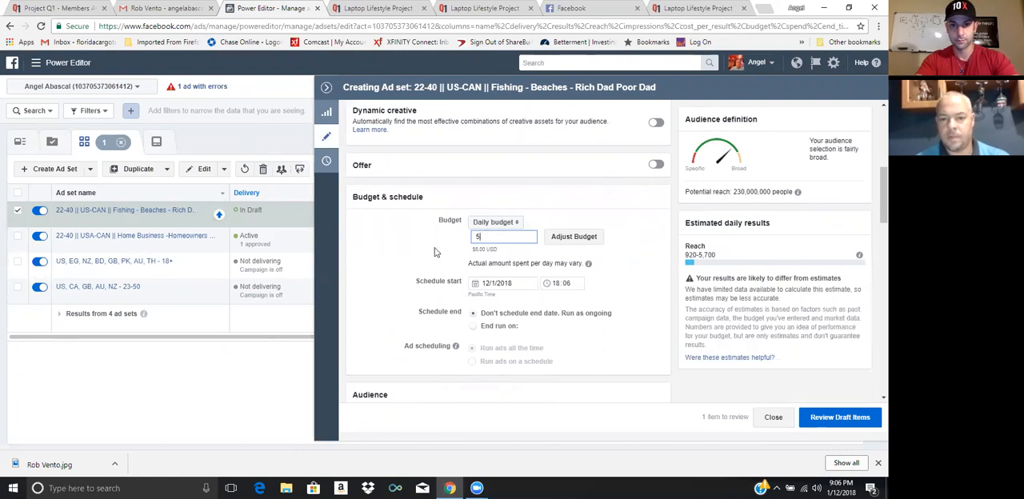
click(434, 252)
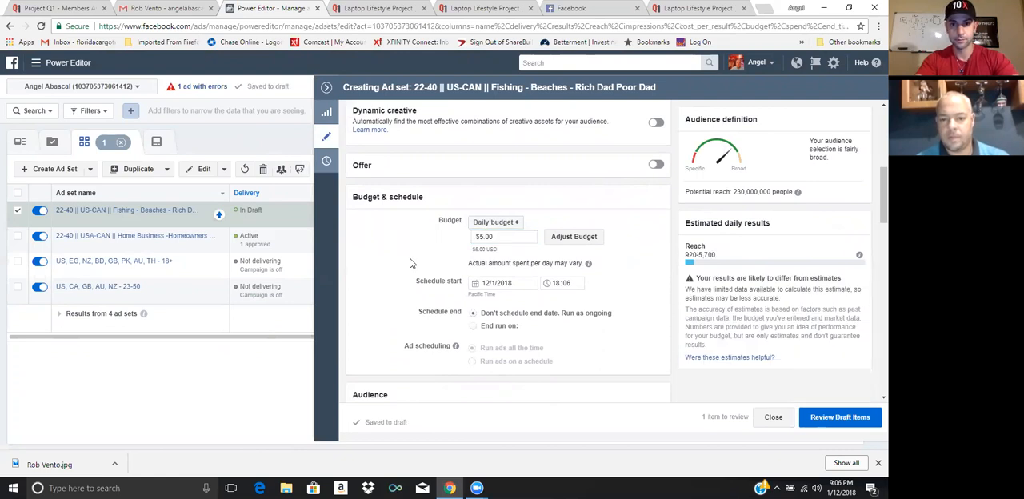
Add Canada to the ad set's audience locations alongside the United States
scroll(411, 262, down, 5)
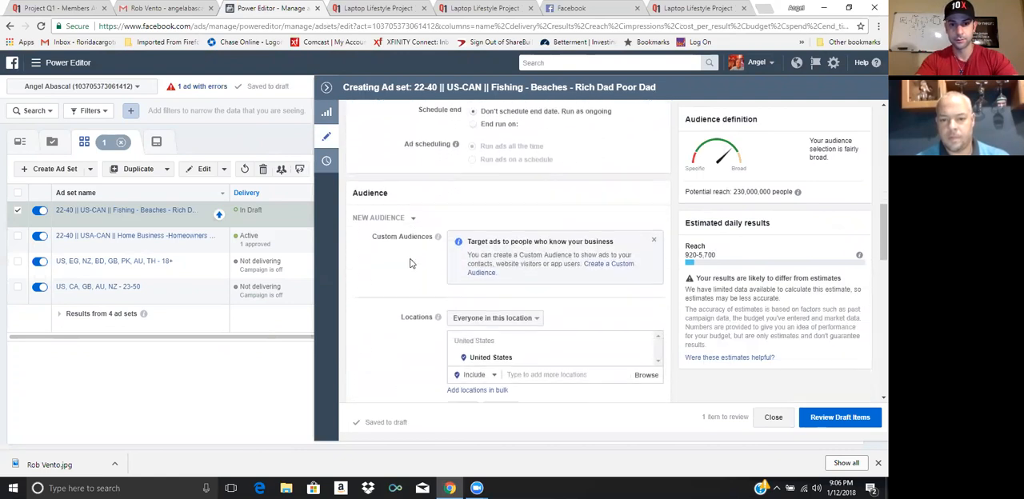
scroll(480, 342, down, 2)
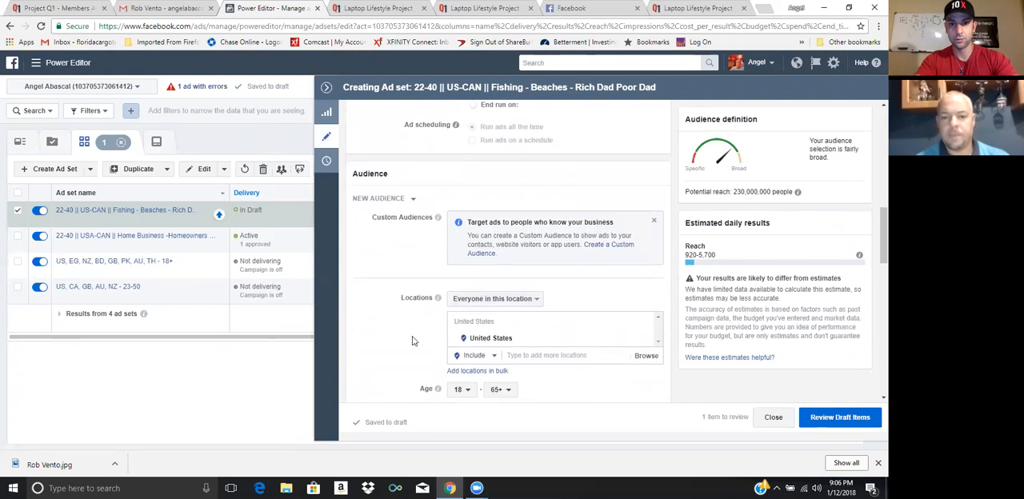
click(535, 291)
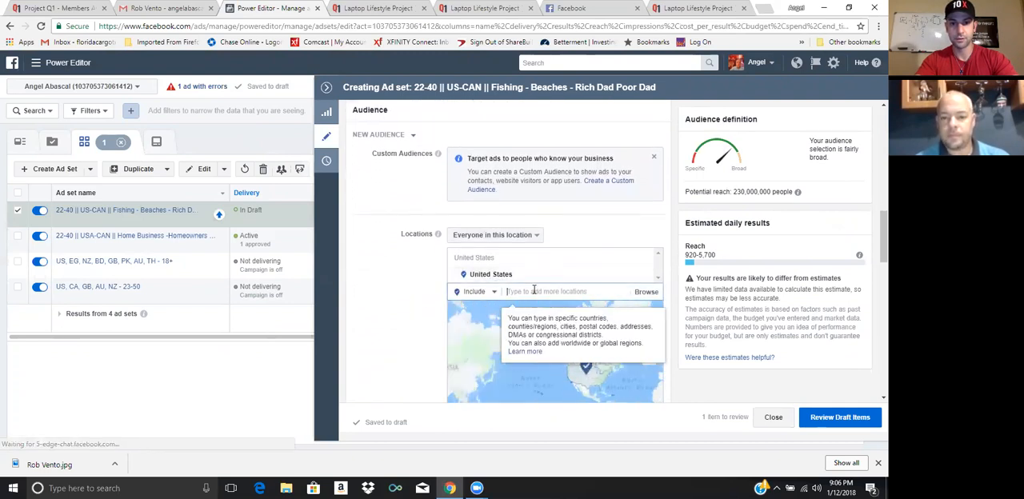
text(Ca)
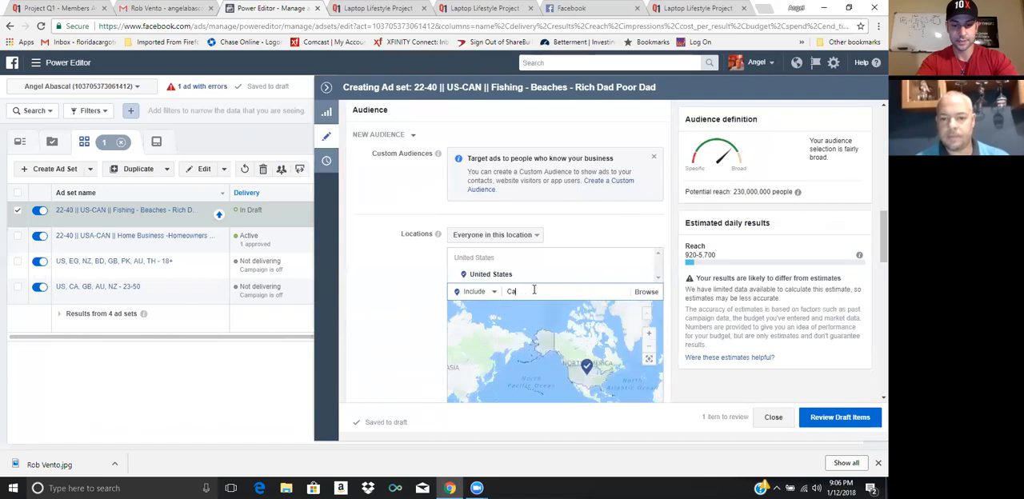
text(nada)
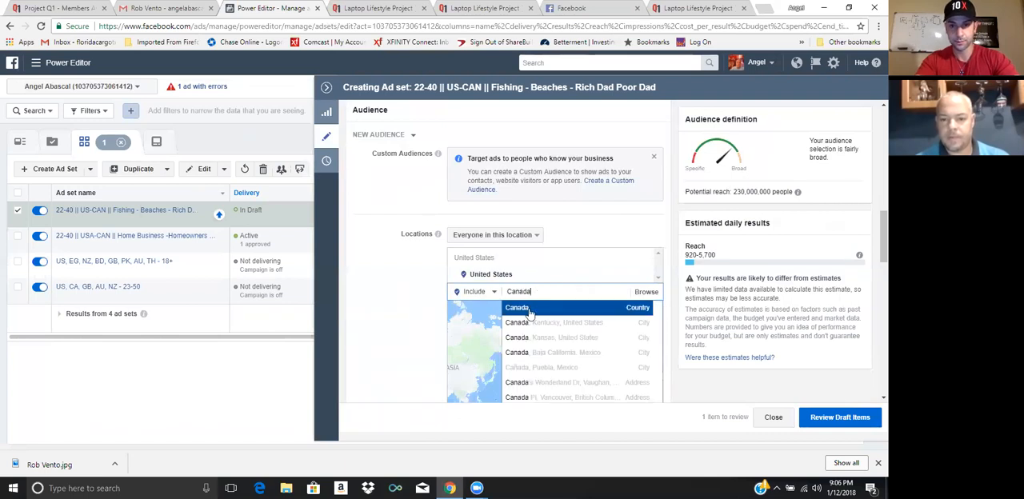
click(528, 310)
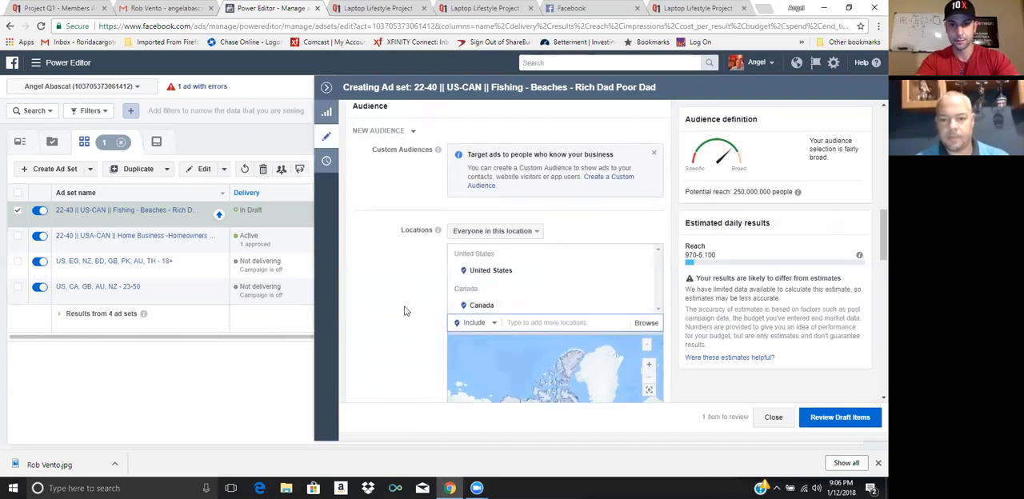
Set the audience age range to 22 through 40
scroll(404, 310, down, 2)
scroll(404, 311, down, 1)
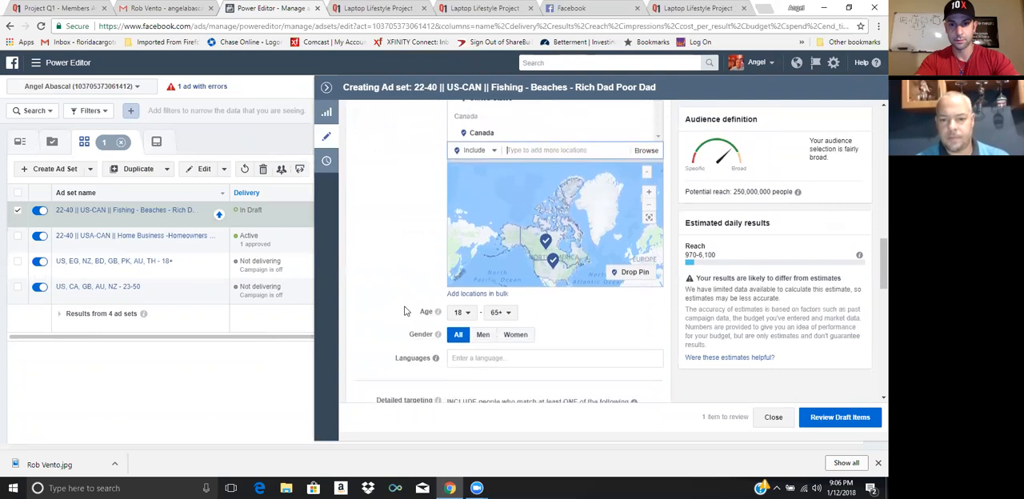
click(463, 313)
click(468, 256)
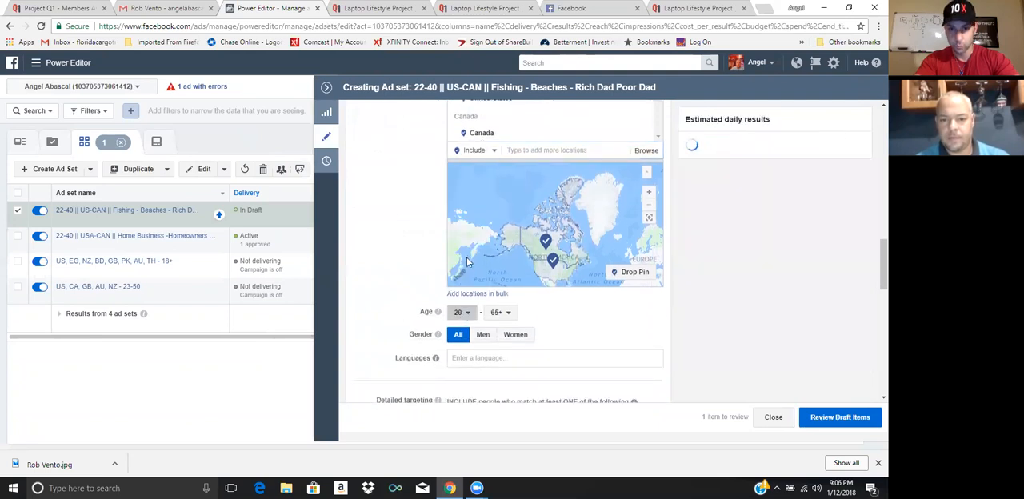
click(496, 312)
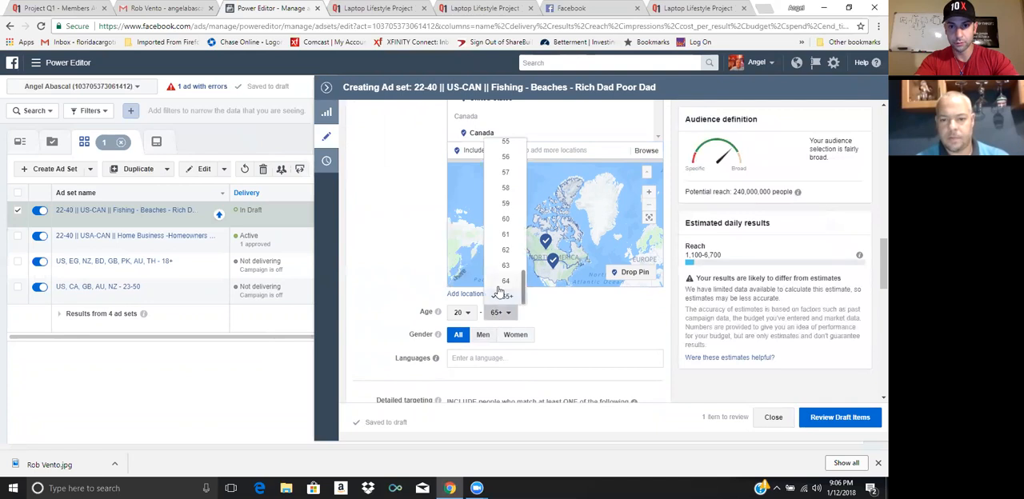
scroll(505, 179, up, 1)
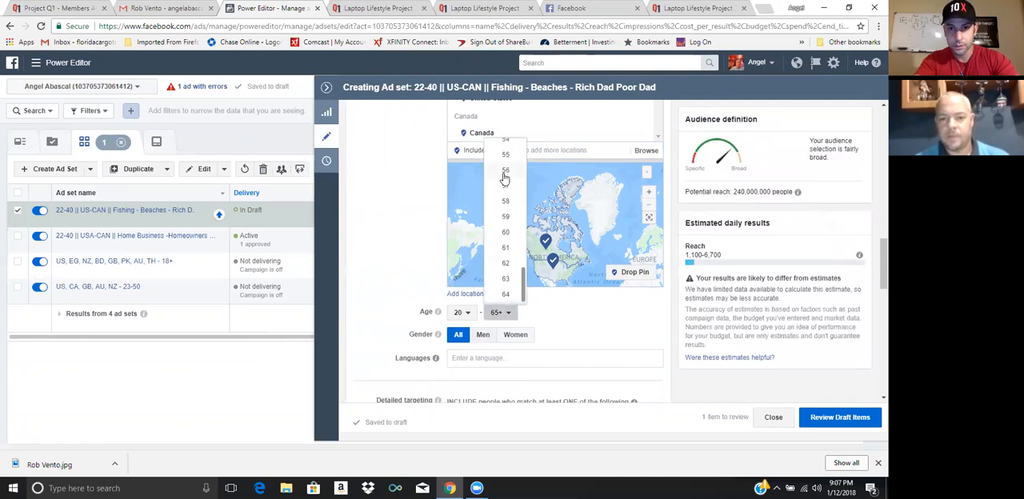
scroll(505, 179, up, 2)
scroll(505, 179, up, 5)
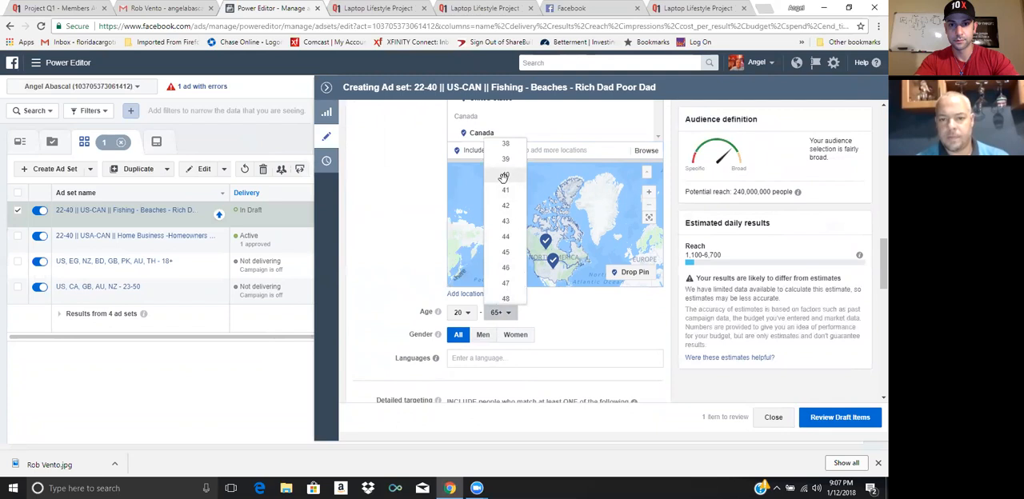
click(504, 176)
click(466, 313)
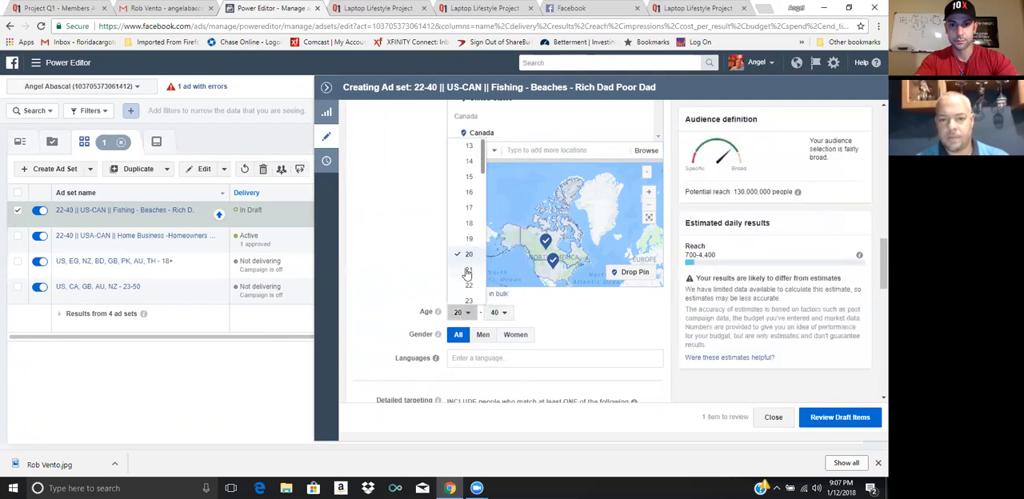
click(467, 285)
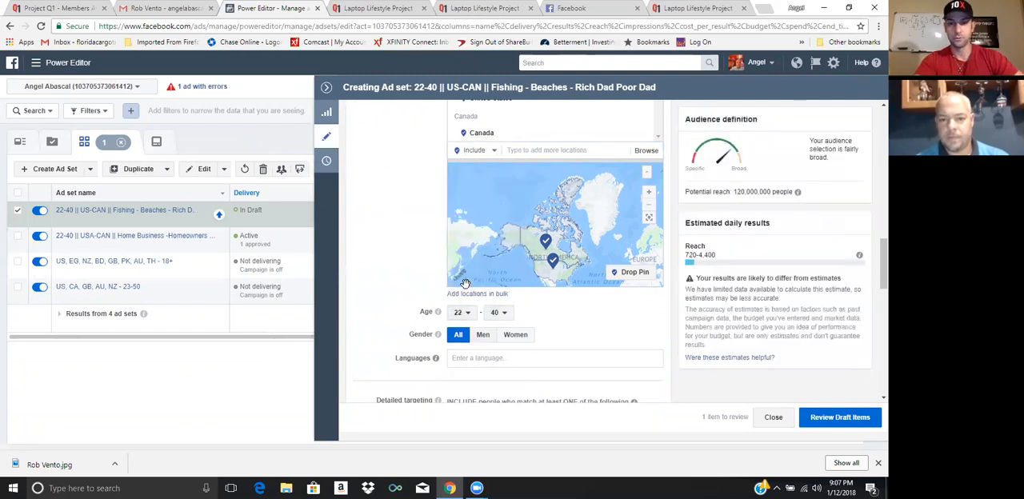
Restrict the audience language to English (All)
click(479, 359)
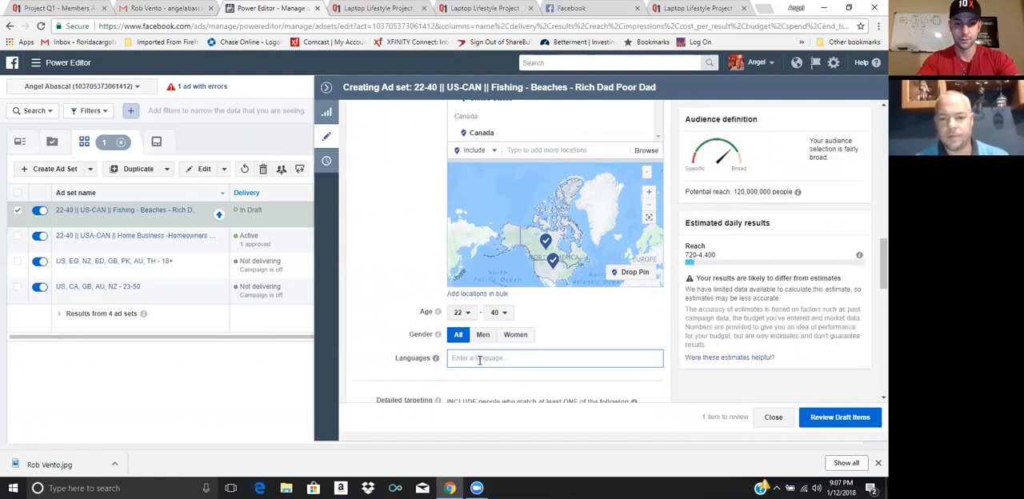
text(Engl)
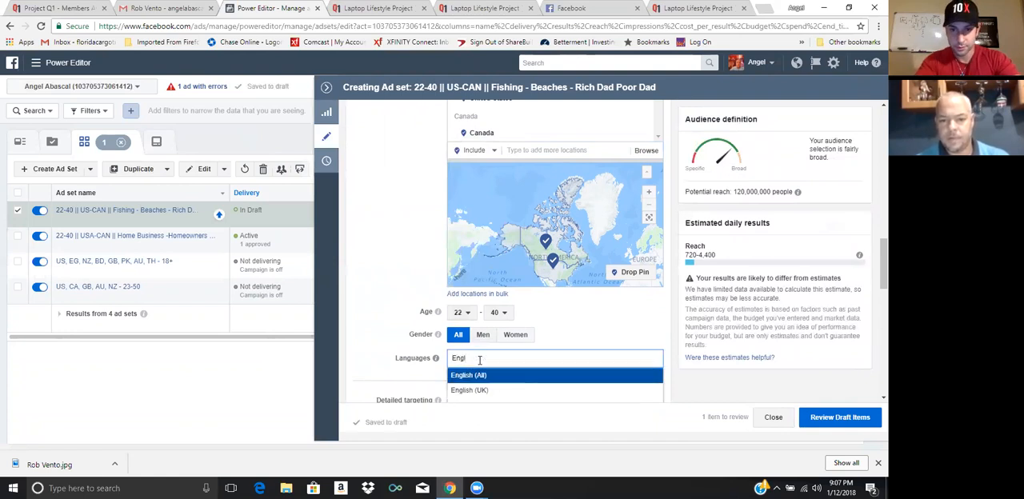
click(478, 376)
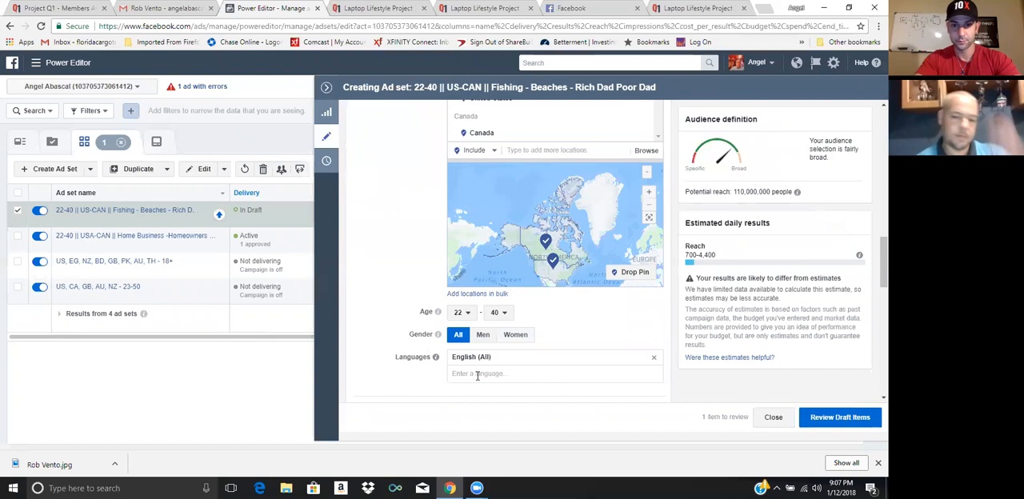
Add the interests Robert Kiyosaki and anik singal to the audience's detailed targeting
scroll(399, 372, down, 5)
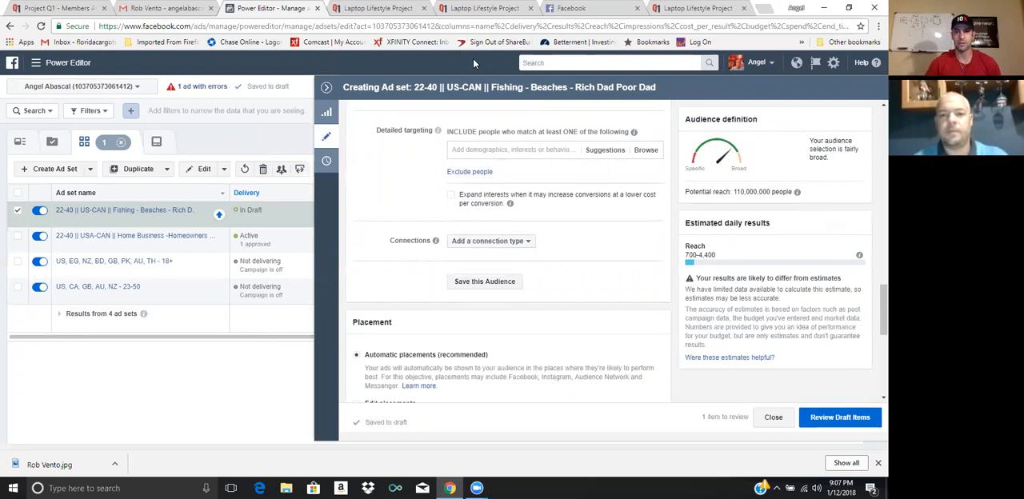
click(463, 152)
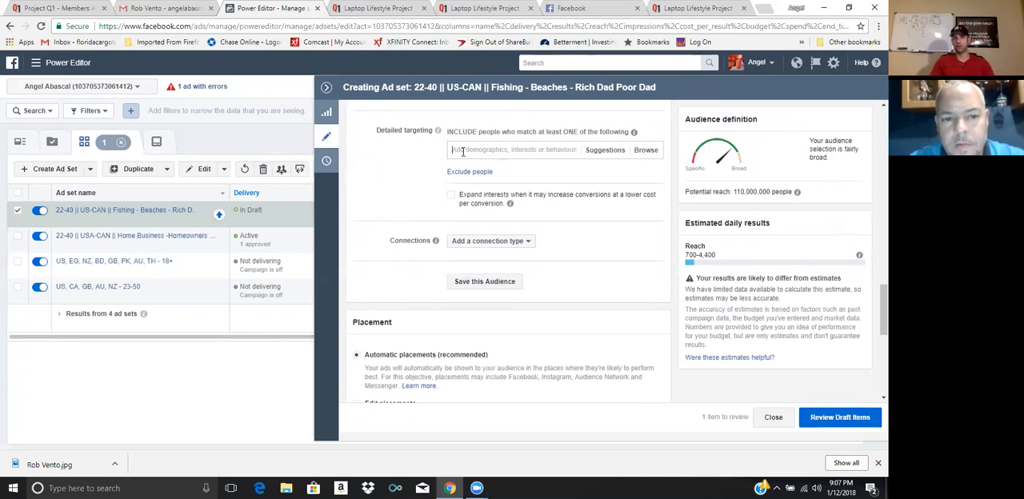
click(462, 150)
text(robe)
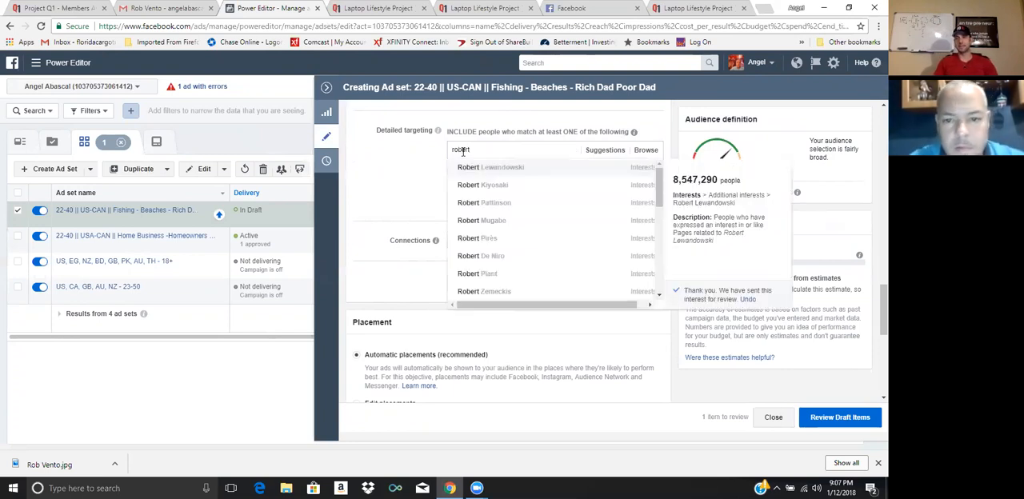
text(rt)
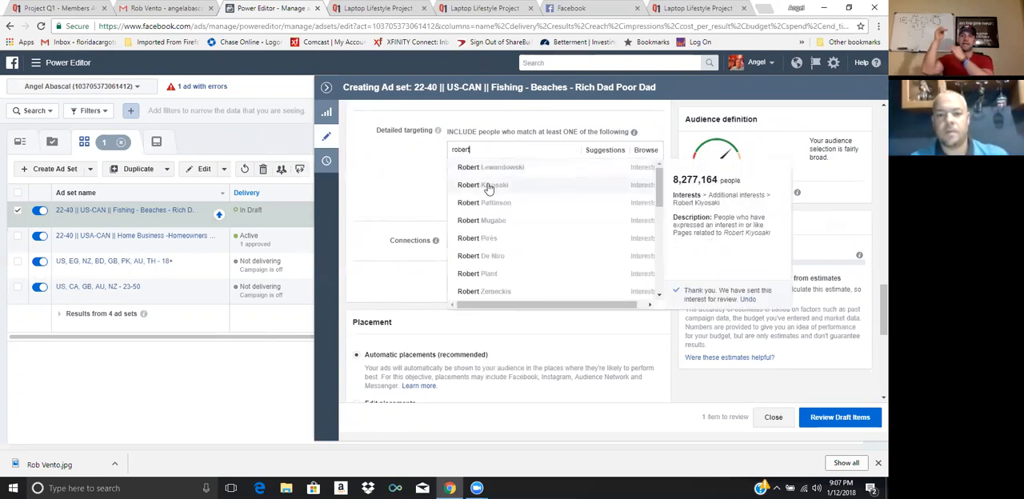
click(485, 185)
text(ank)
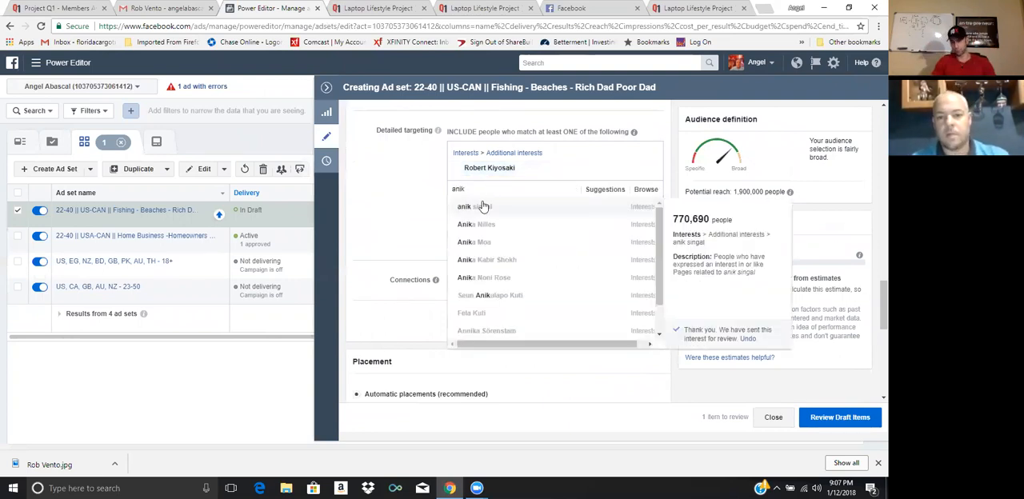
click(481, 206)
Include the interests Rhonda Byrne and Online Home Business in the first detailed targeting group
text(rho)
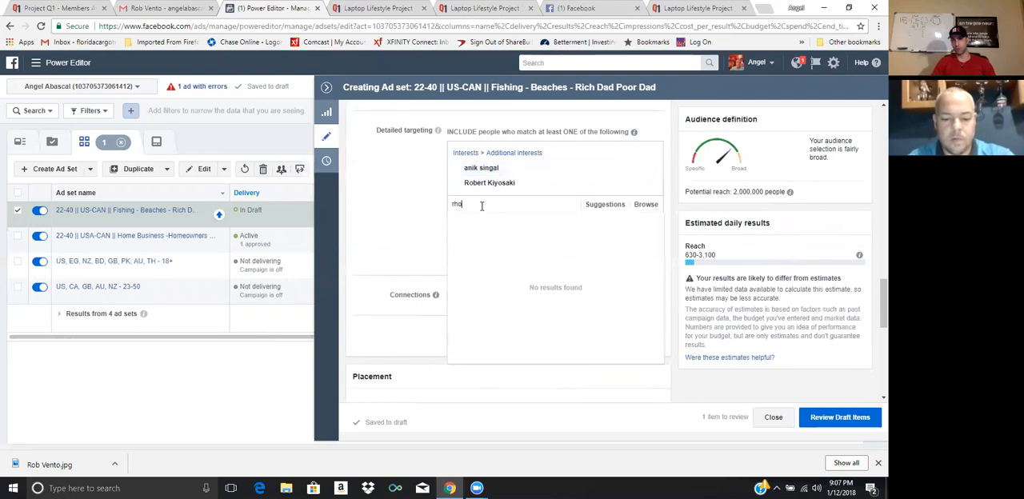
text(nda)
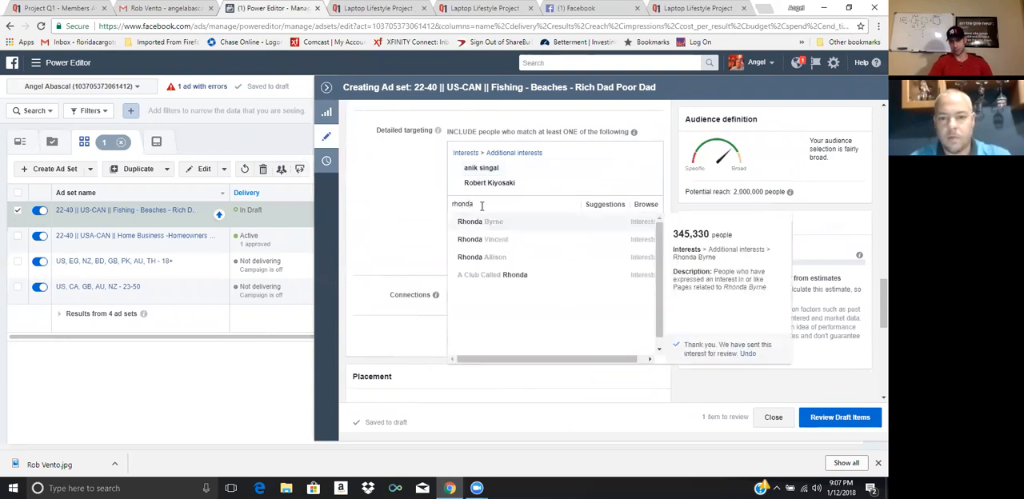
click(490, 225)
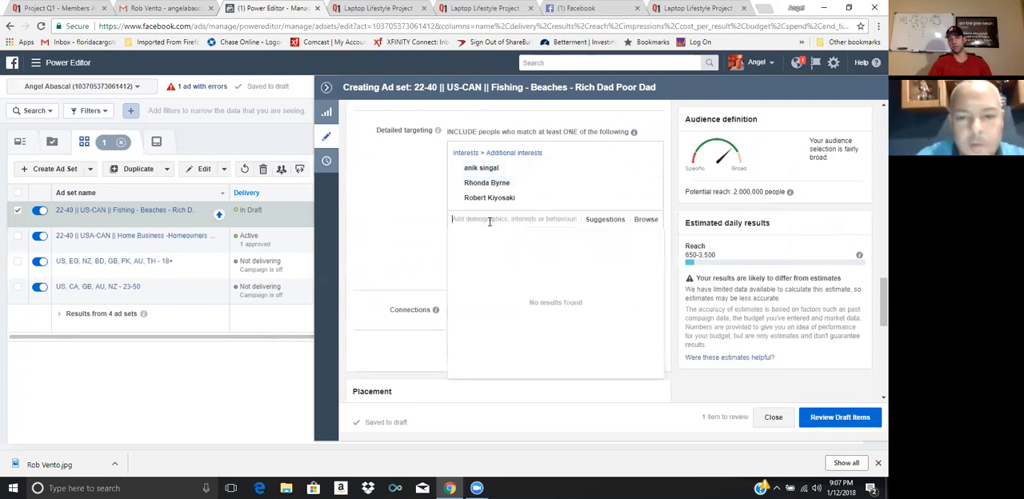
text(online)
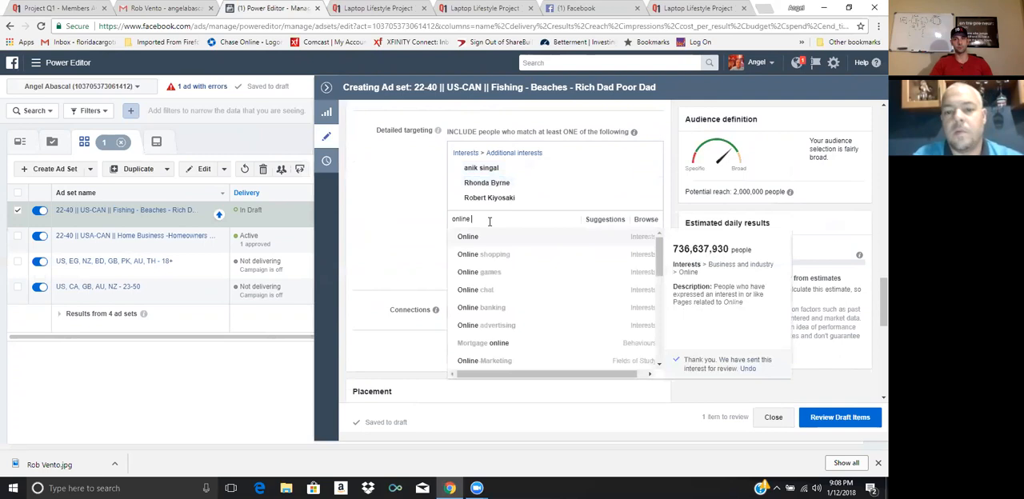
text( business)
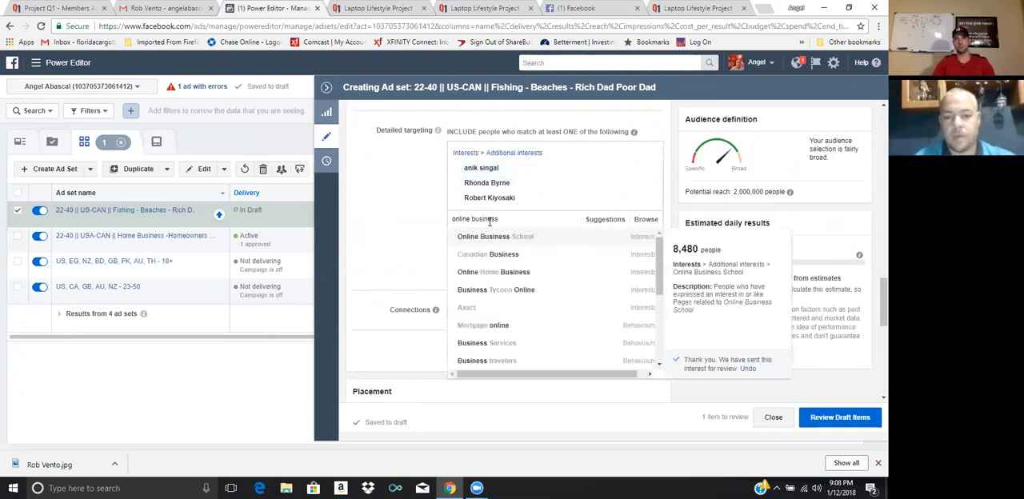
click(502, 273)
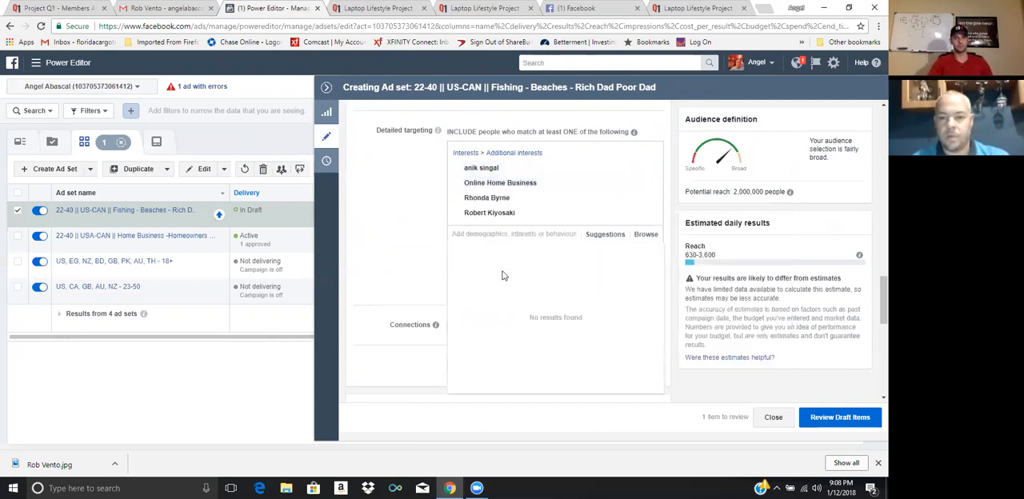
click(378, 248)
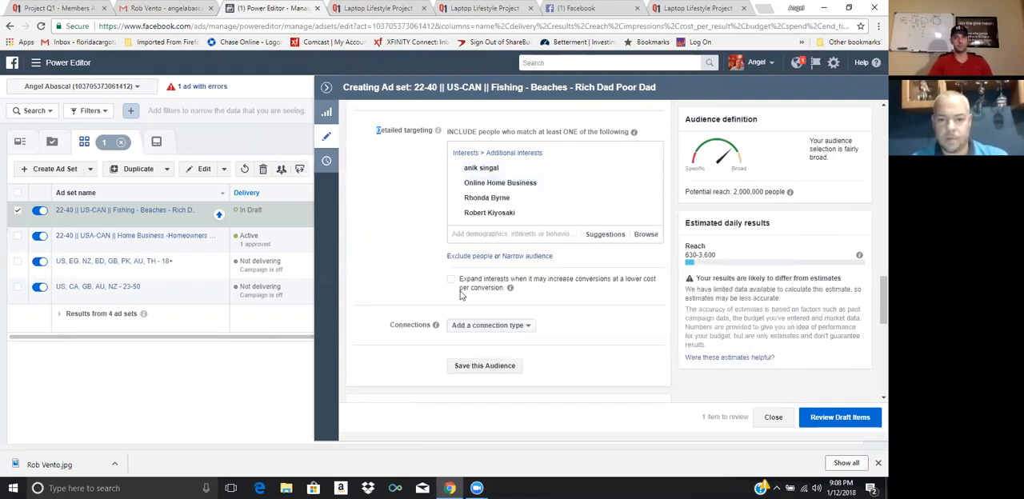
Narrow the audience so people must also match the Homeowners demographic
click(518, 258)
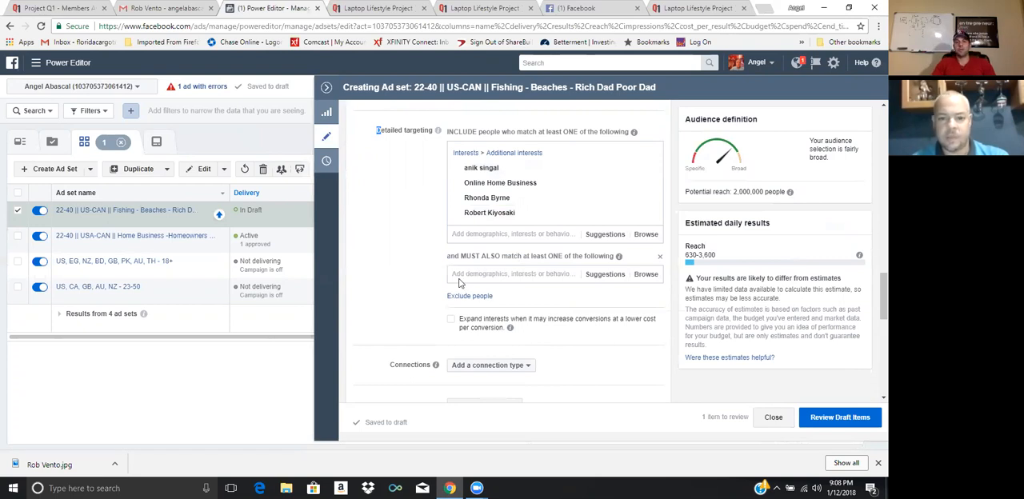
click(462, 275)
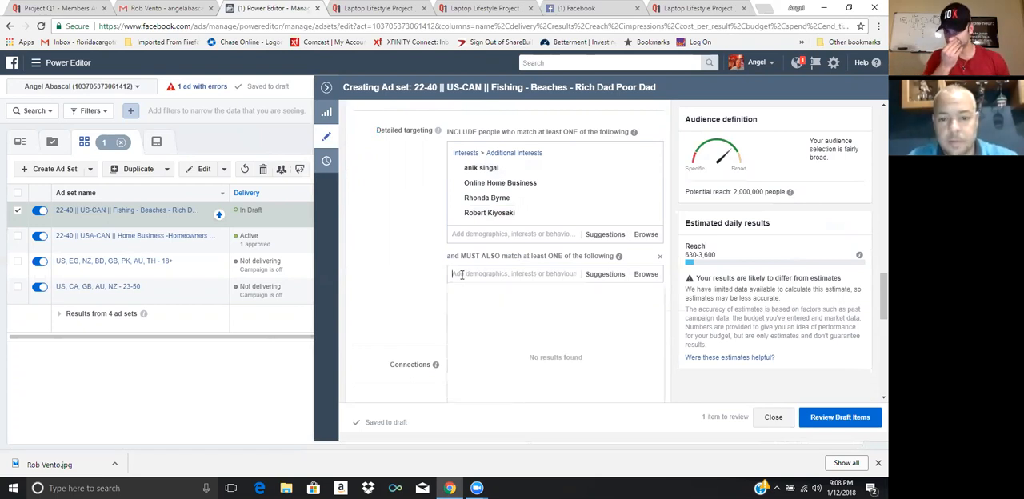
text(ow)
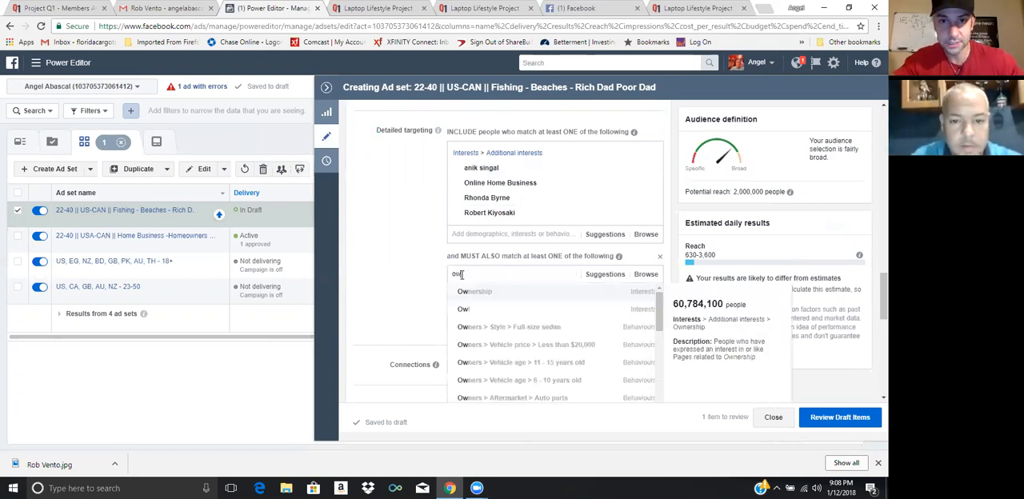
key(BackSpace)
text(home owner)
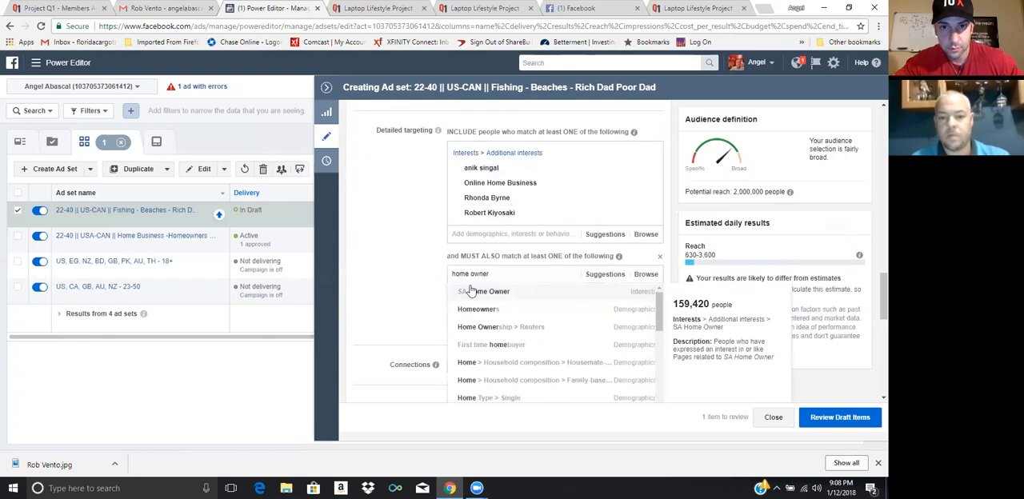
click(480, 310)
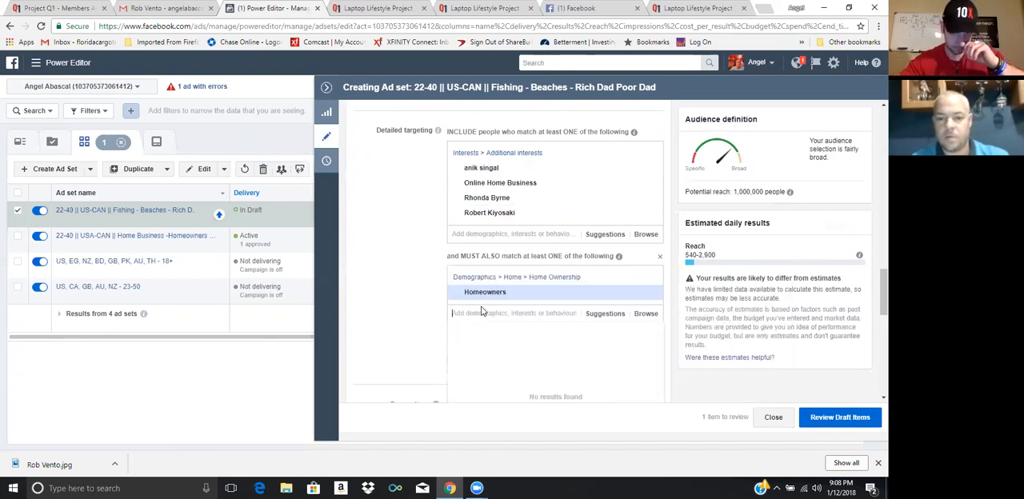
Replace the Homeowners demographic in the narrowing group with the Fishing purchase behaviour under Sports and outdoors
text(fishing)
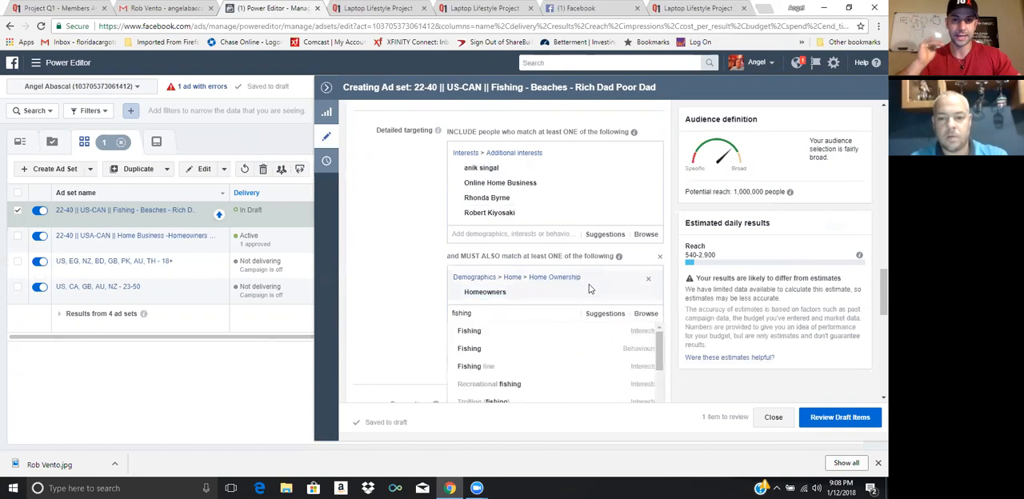
mouse_move(648, 297)
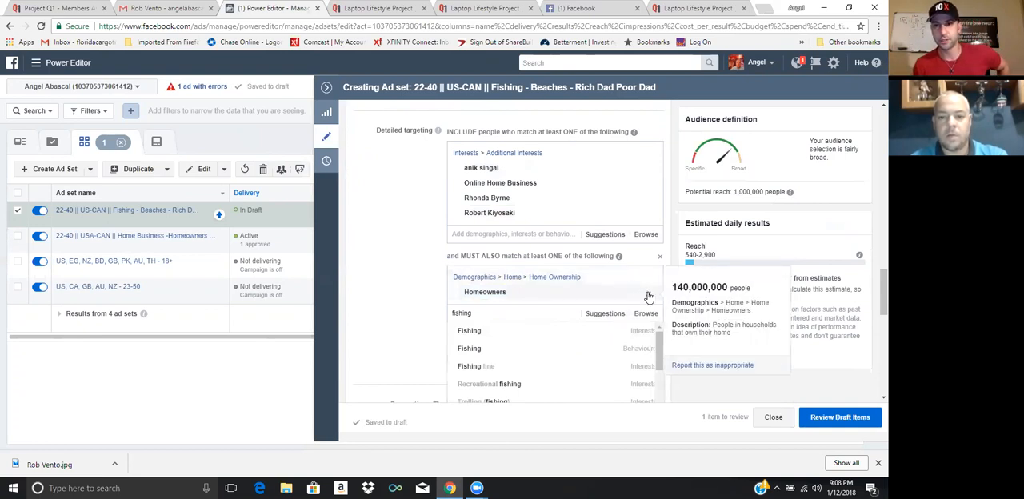
click(648, 296)
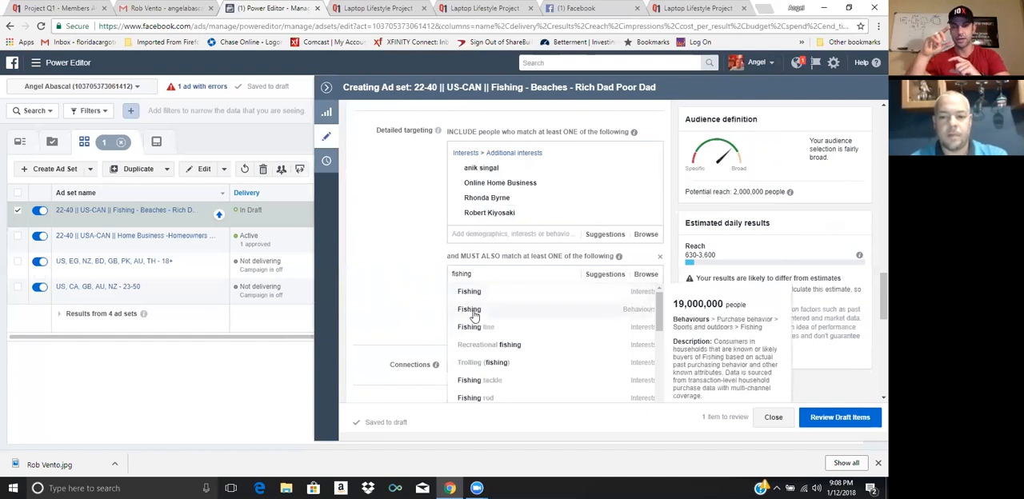
click(472, 311)
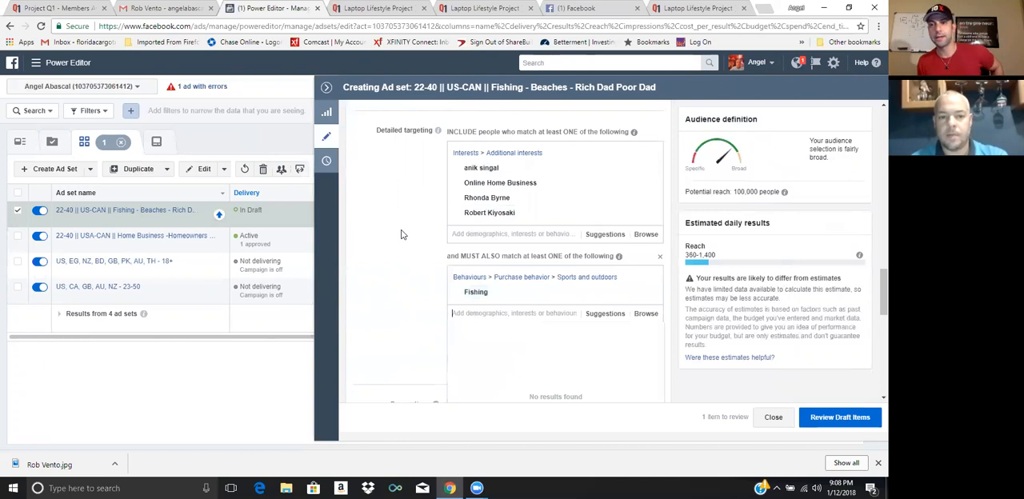
Add the travel interest Beaches to the same must-also-match group as Fishing
text(beaches)
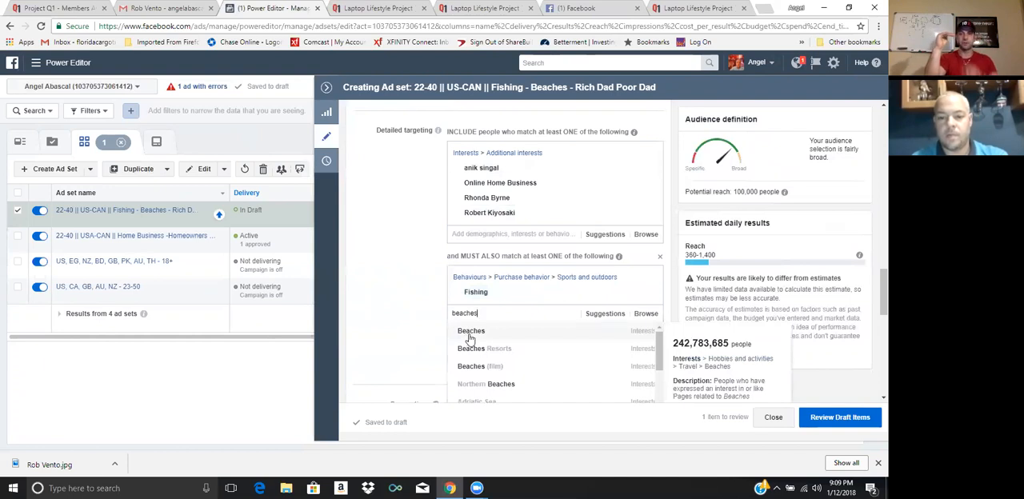
click(469, 333)
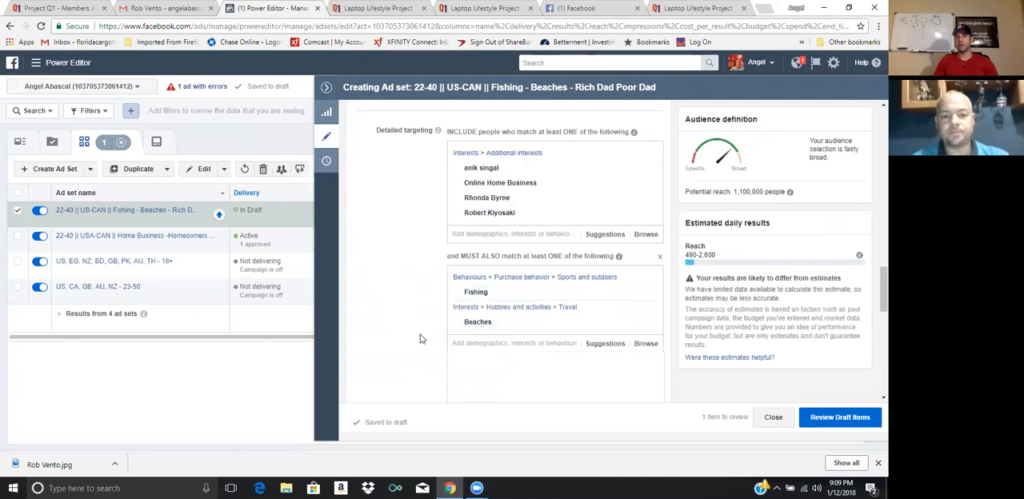
text(hom)
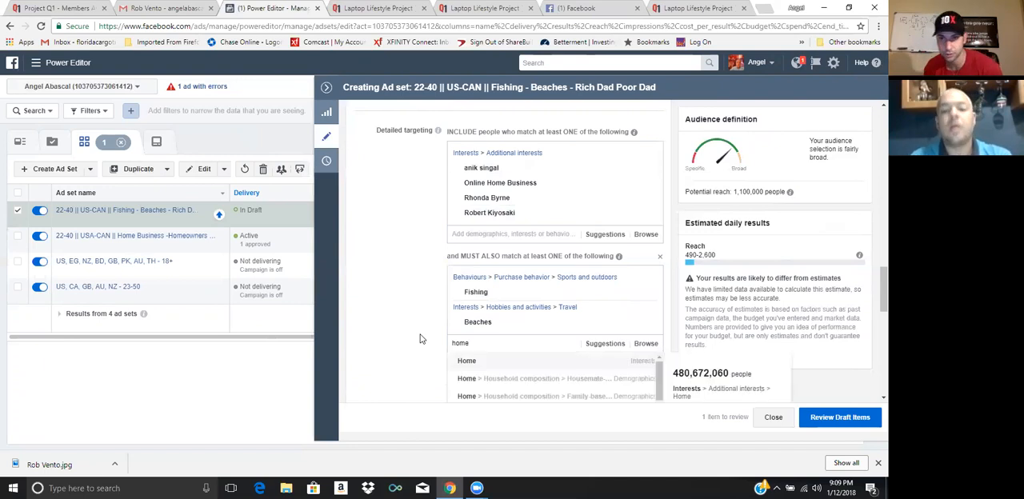
click(419, 339)
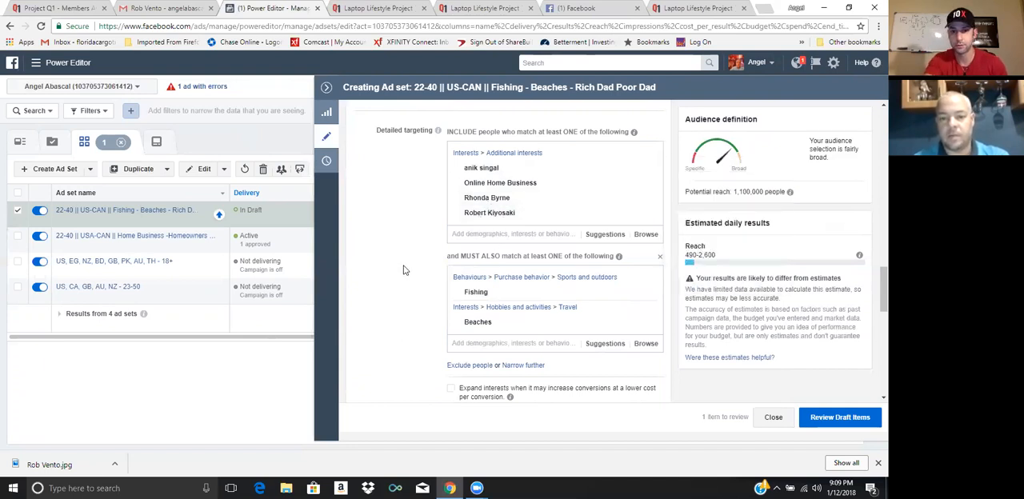
Narrow the audience further with another must-also-match group containing the Homeowners demographic
click(523, 365)
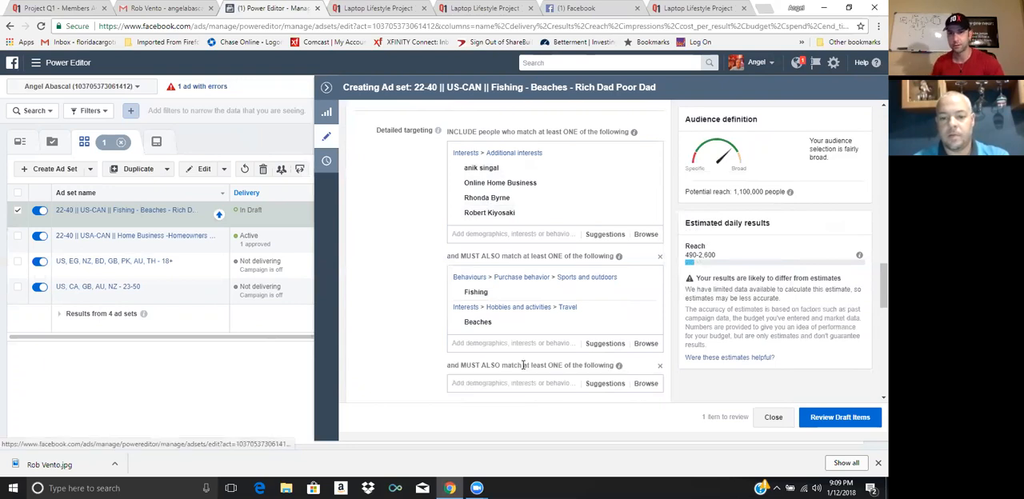
click(490, 382)
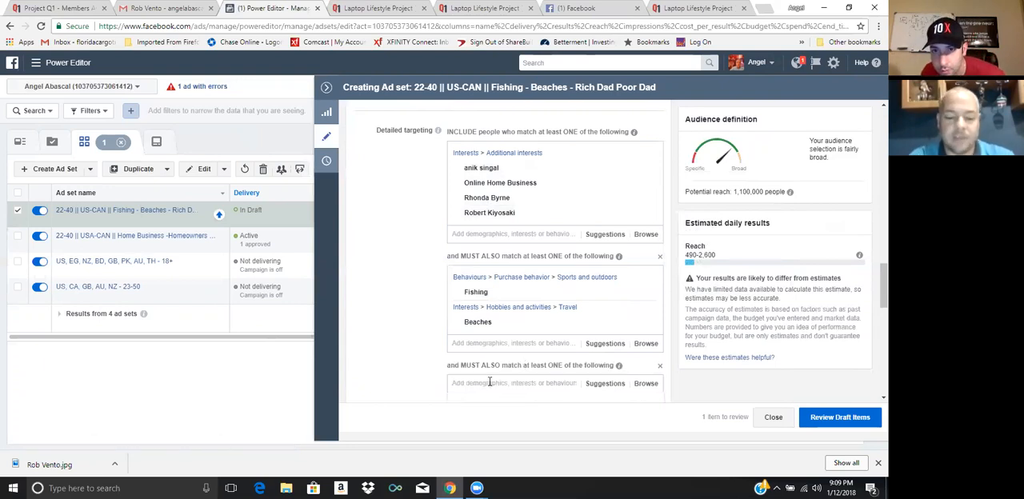
text(home)
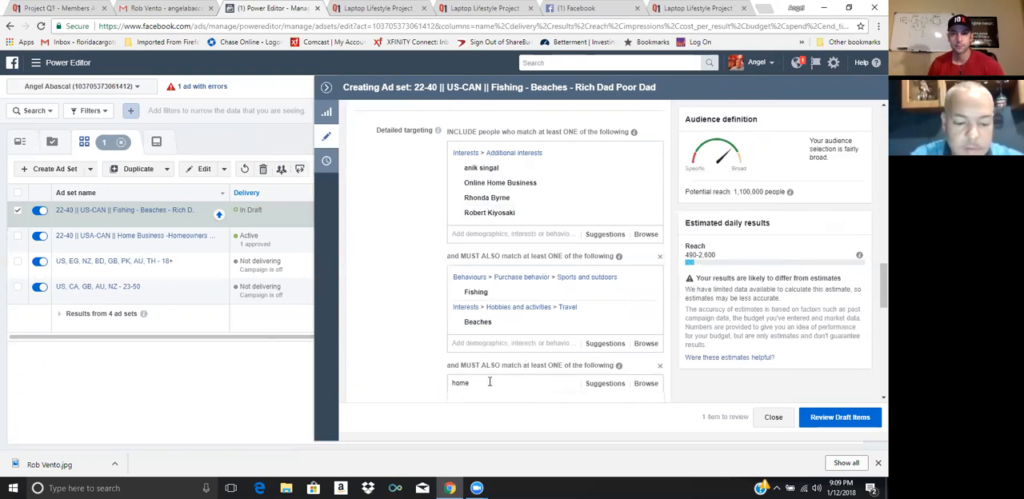
text( owner)
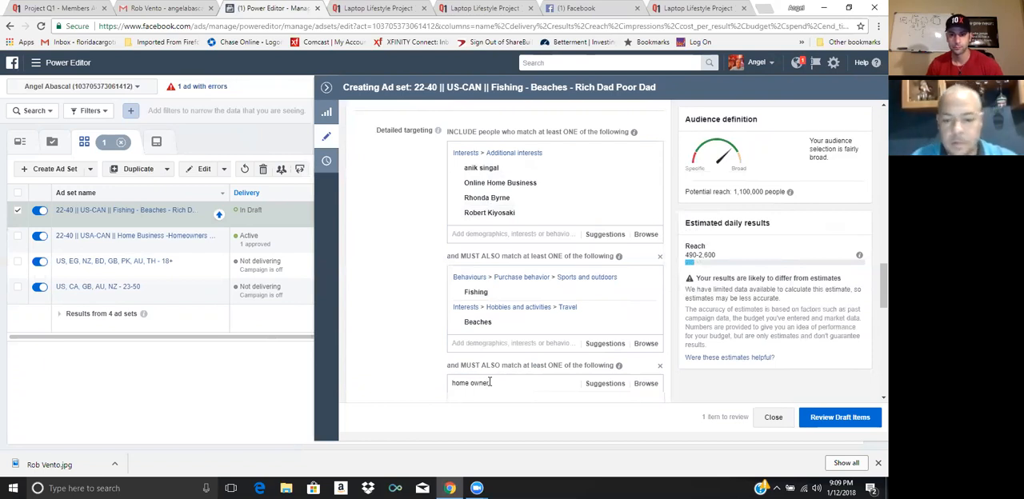
drag(884, 286, 883, 311)
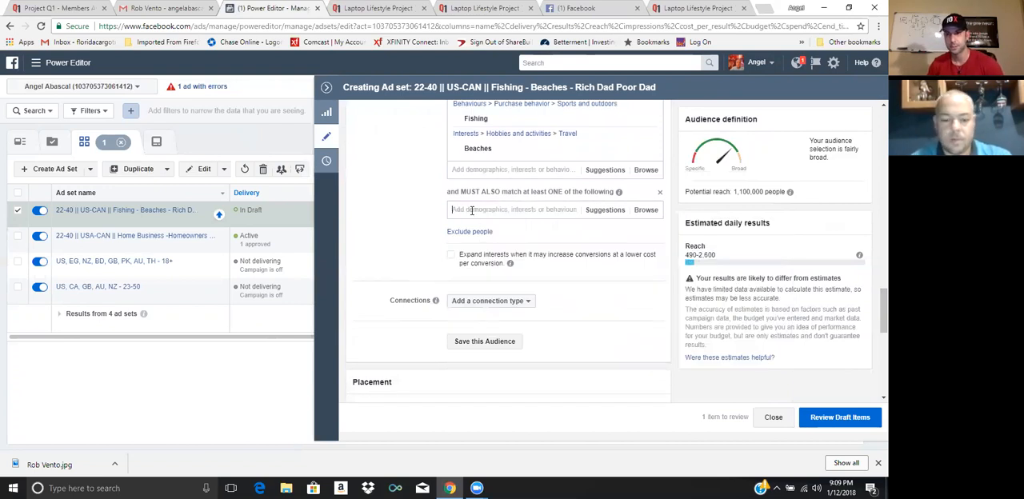
click(472, 211)
text(home owner)
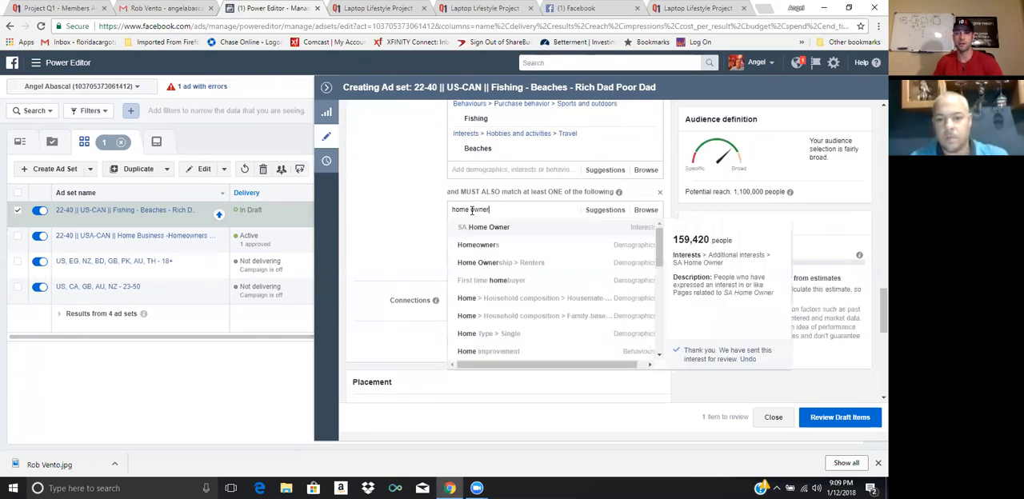
click(480, 245)
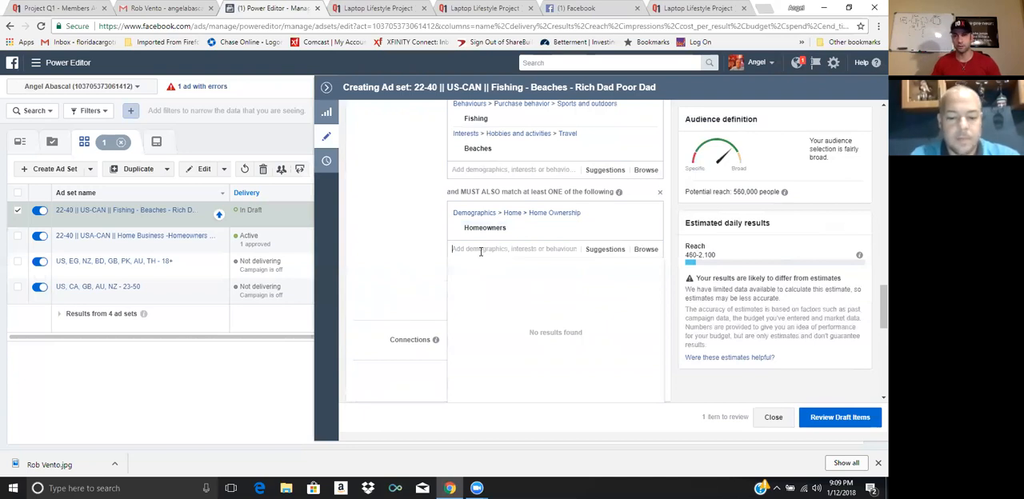
Add the income brackets $50,000 - $74,999, $75,000 - $99,999 and $100,000 - $124,999 to the Homeowners group
text(income)
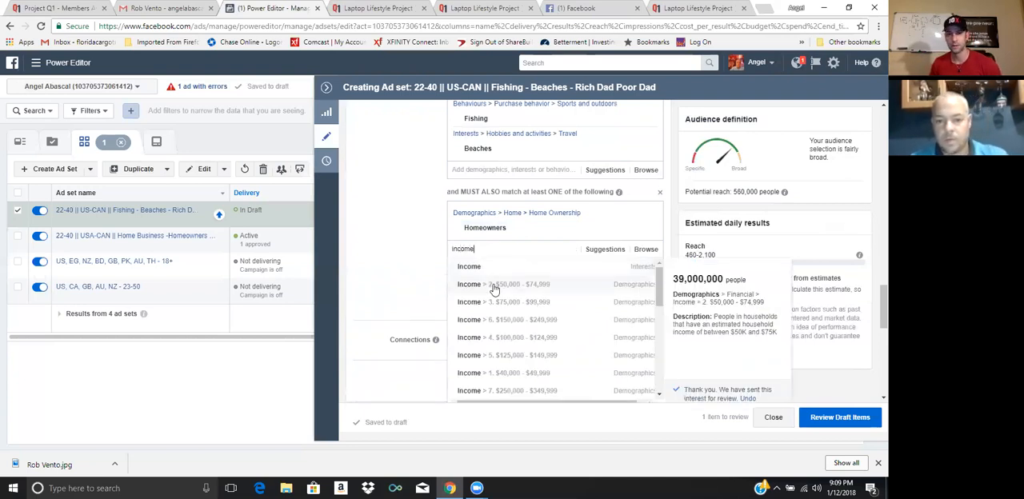
click(494, 286)
text(inc)
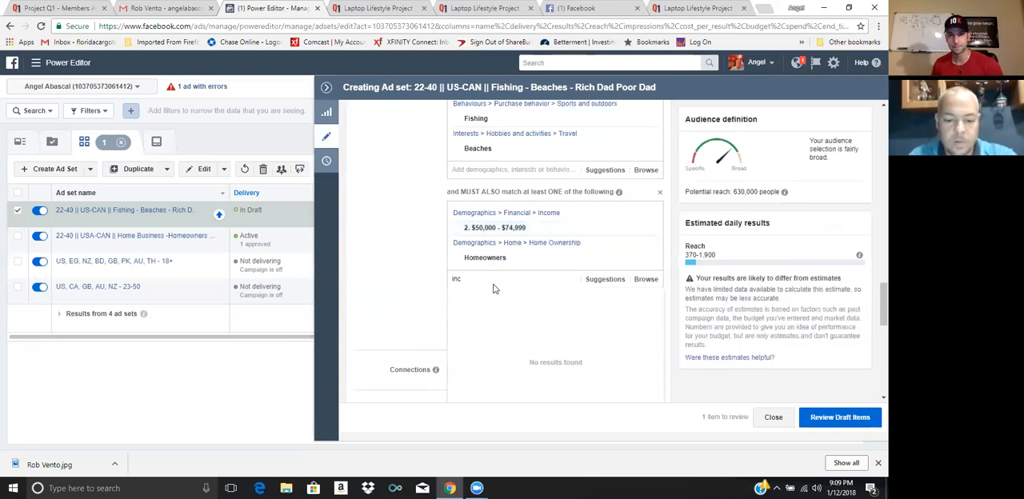
text(ome)
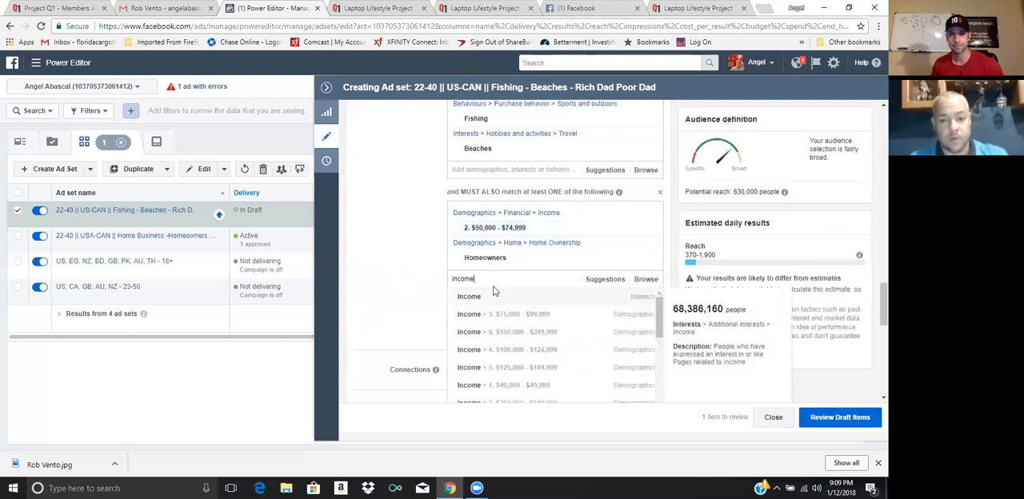
click(509, 321)
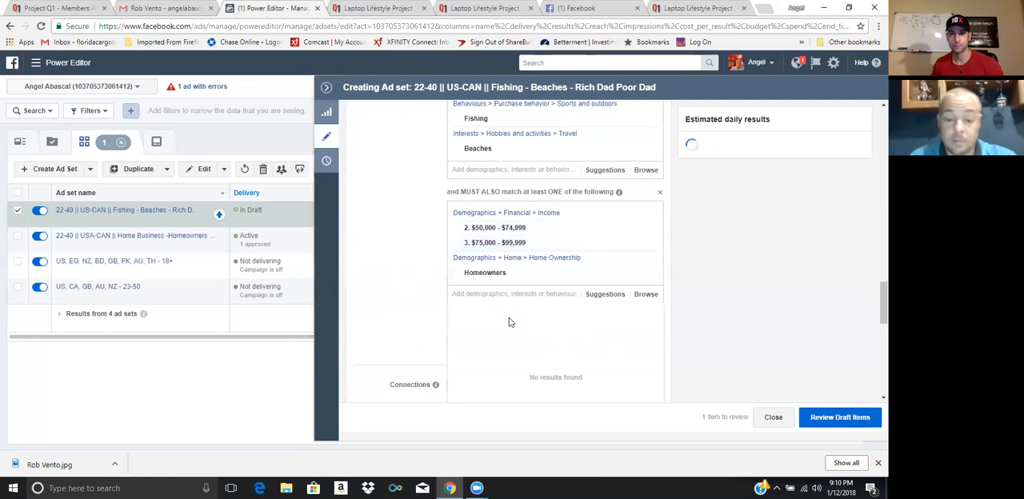
text(income)
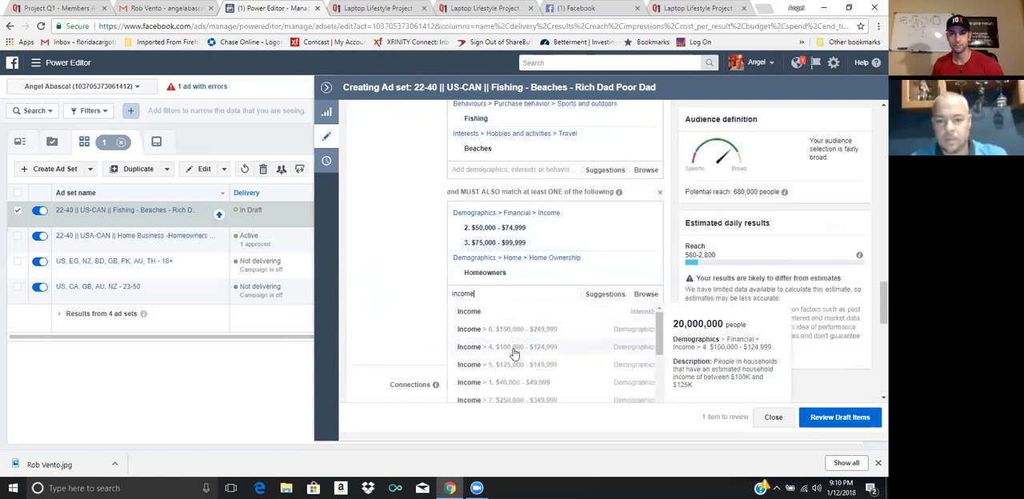
click(514, 348)
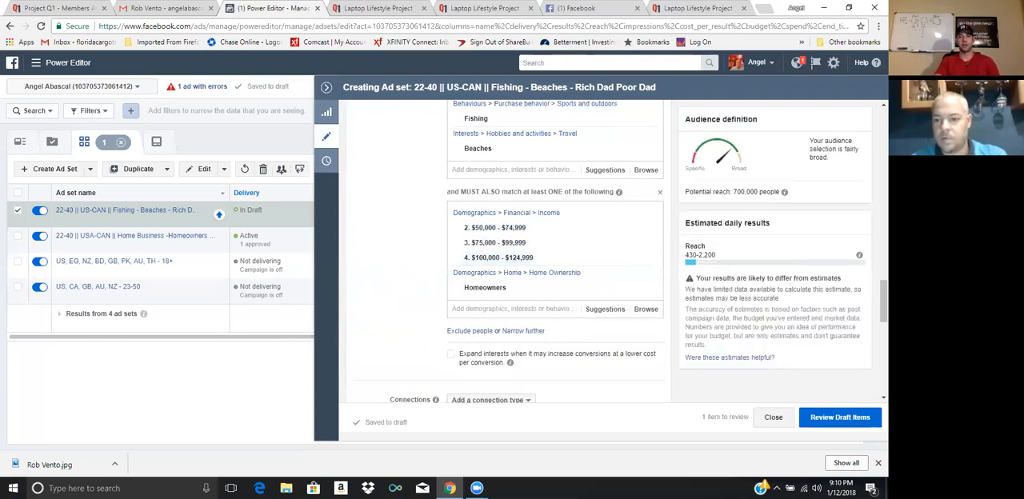
Review the targeting groups and the suggested interests for the first detailed targeting group
scroll(555, 251, up, 3)
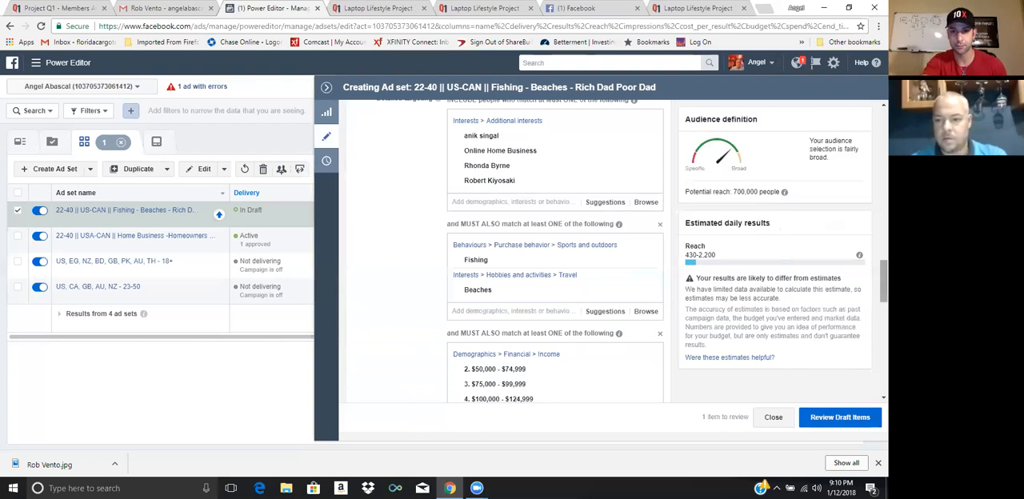
scroll(576, 251, down, 2)
scroll(576, 250, up, 2)
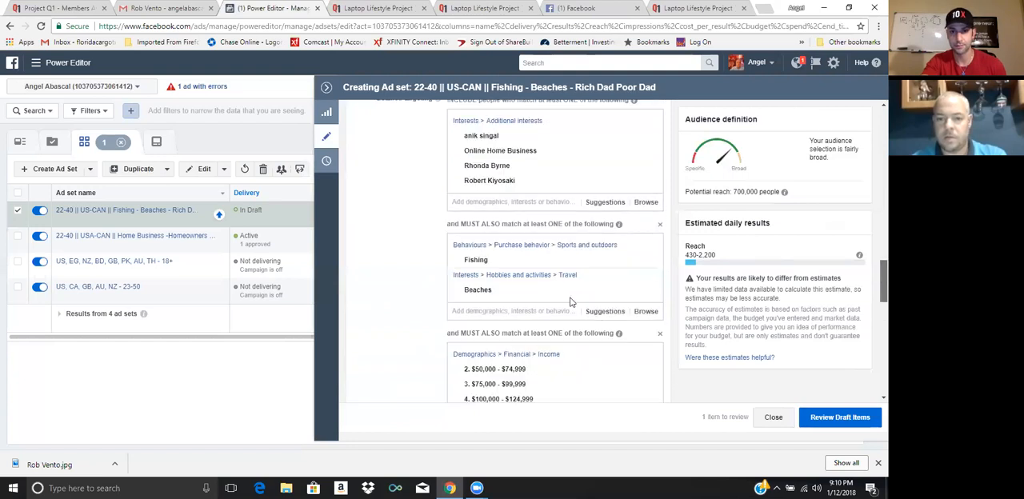
click(602, 202)
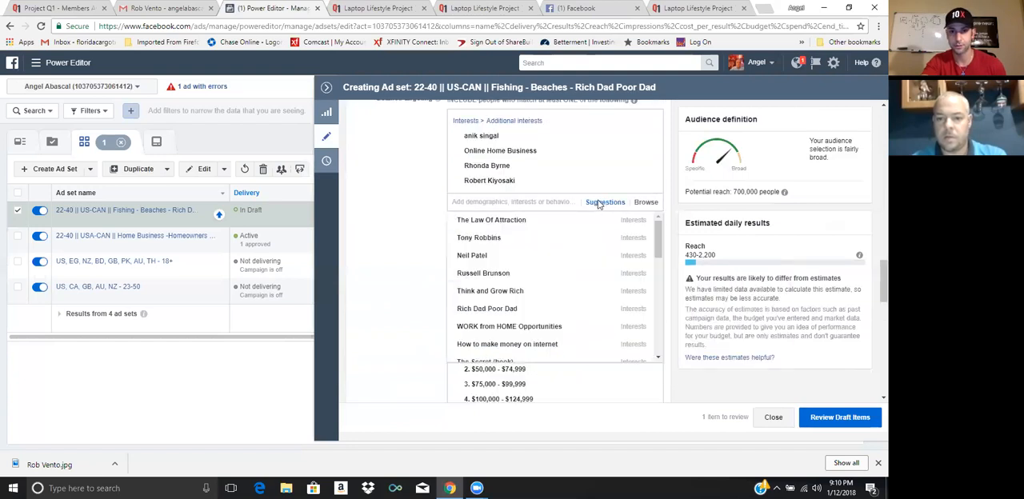
click(403, 223)
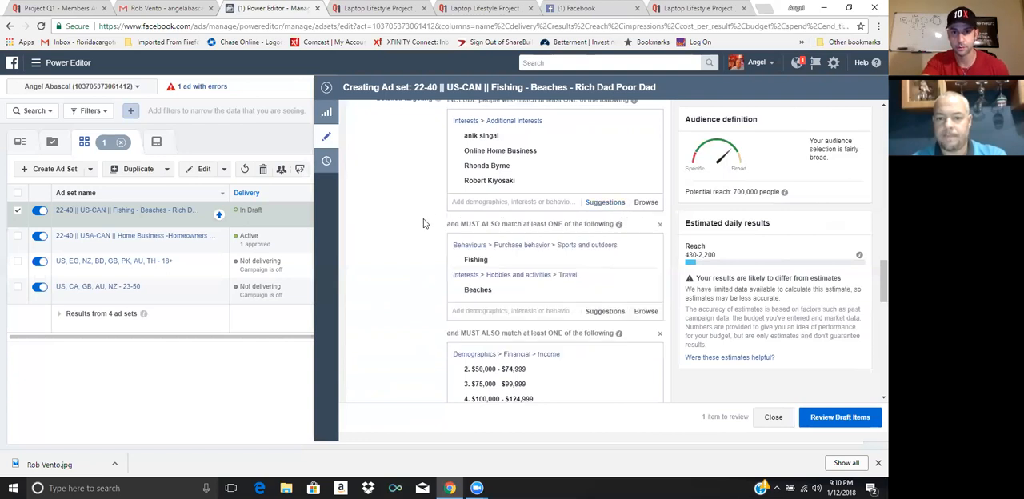
Add the suggested Travel interest to the Fishing and Beaches group and look through its remaining suggestions
click(596, 312)
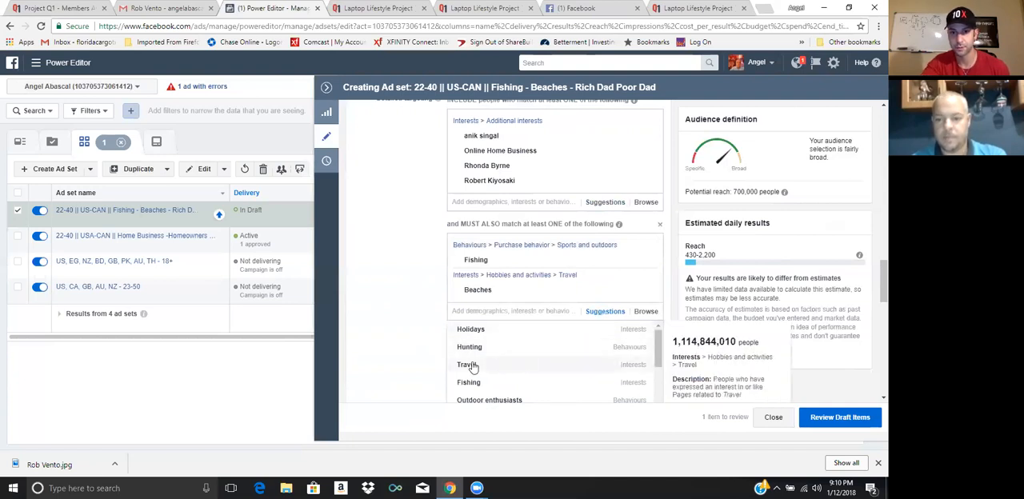
click(472, 366)
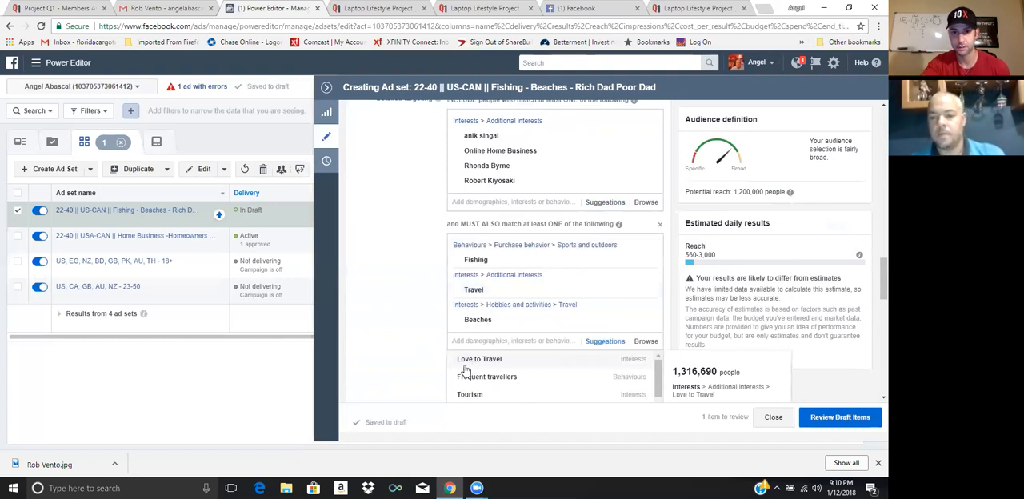
scroll(465, 374, down, 2)
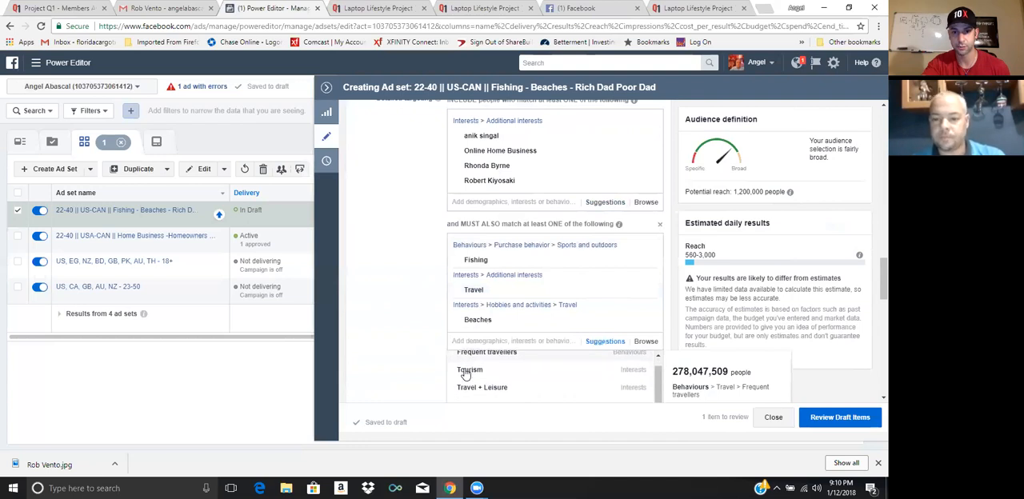
scroll(465, 374, down, 1)
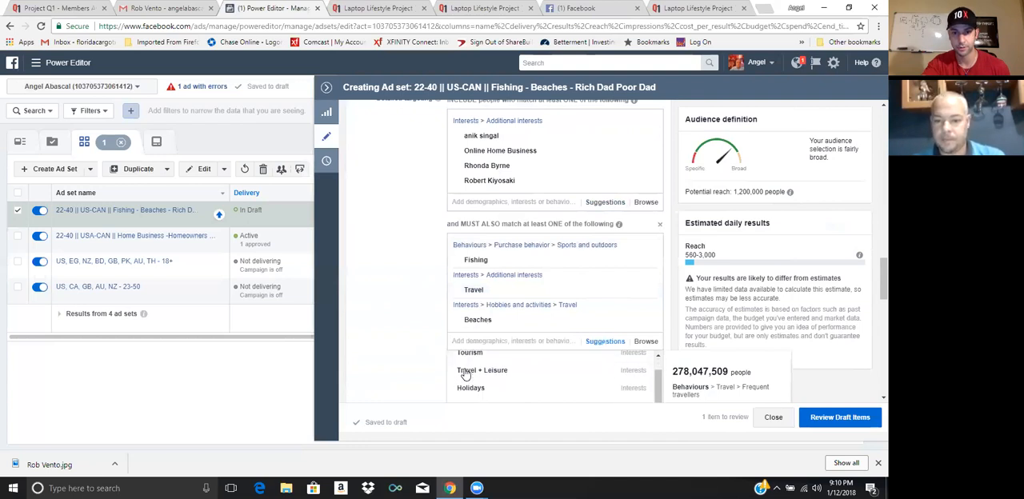
scroll(395, 375, down, 3)
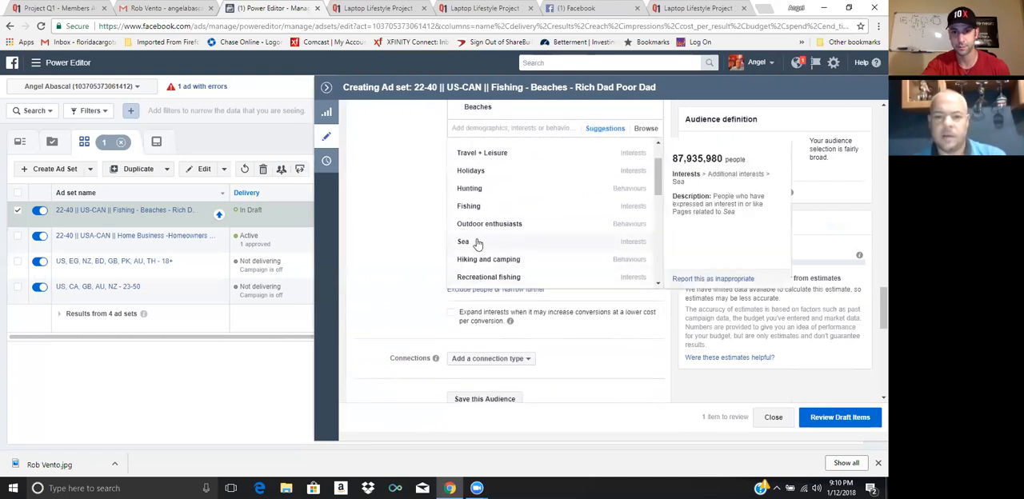
click(425, 275)
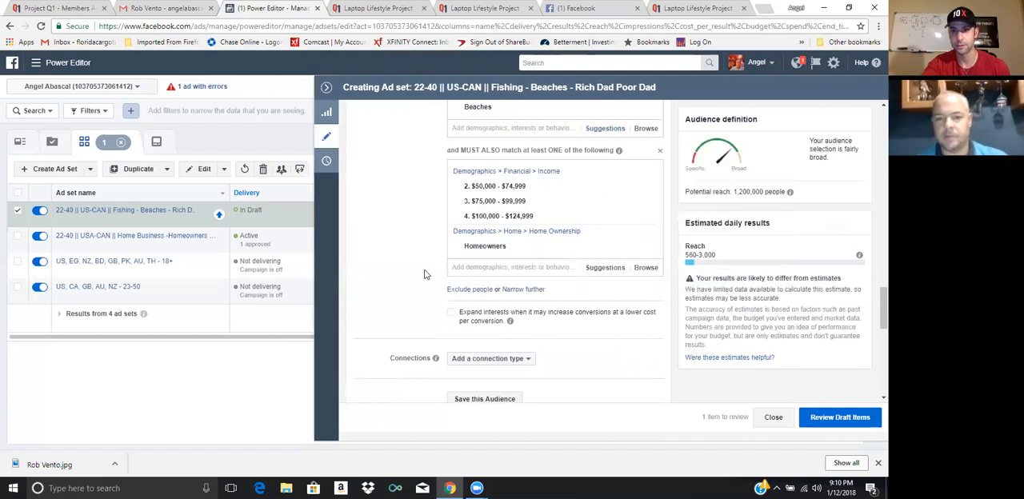
Switch the ad set's placement from automatic to Edit placements
scroll(425, 274, down, 2)
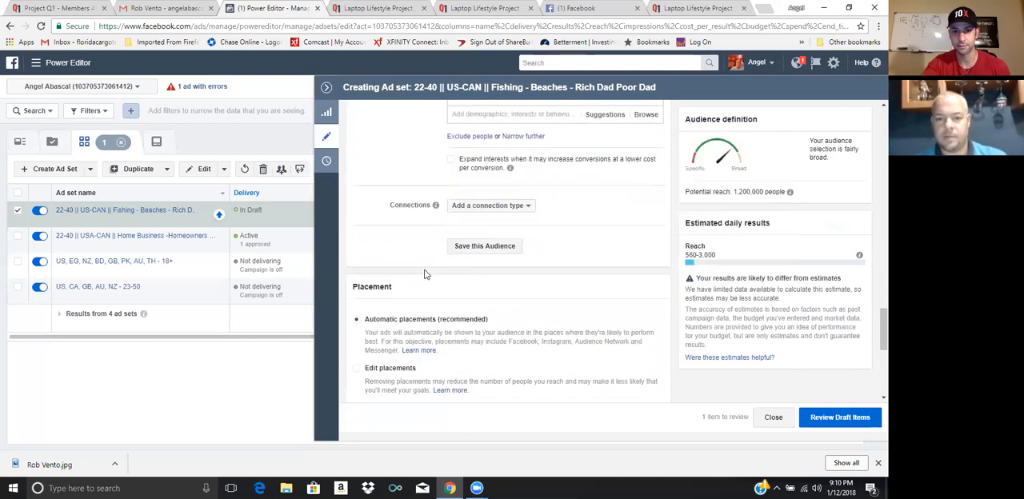
scroll(425, 275, down, 1)
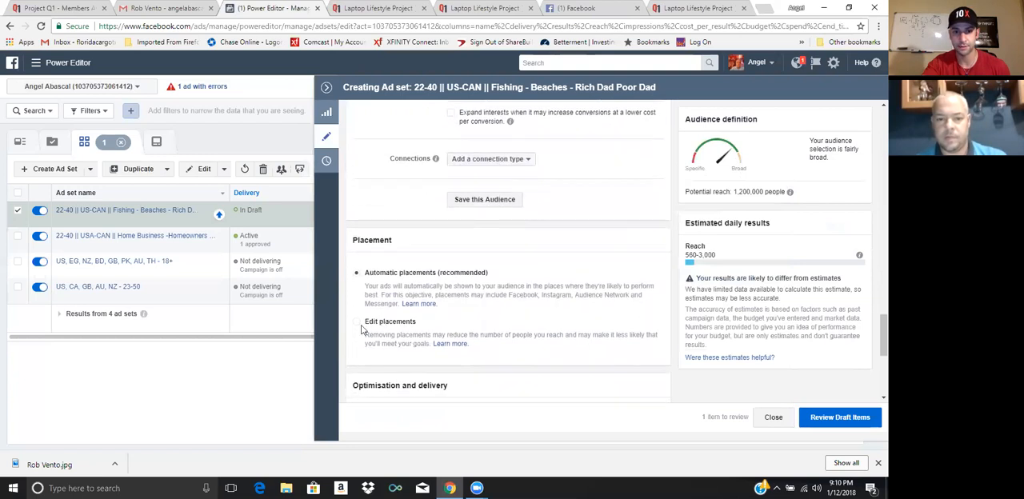
click(357, 322)
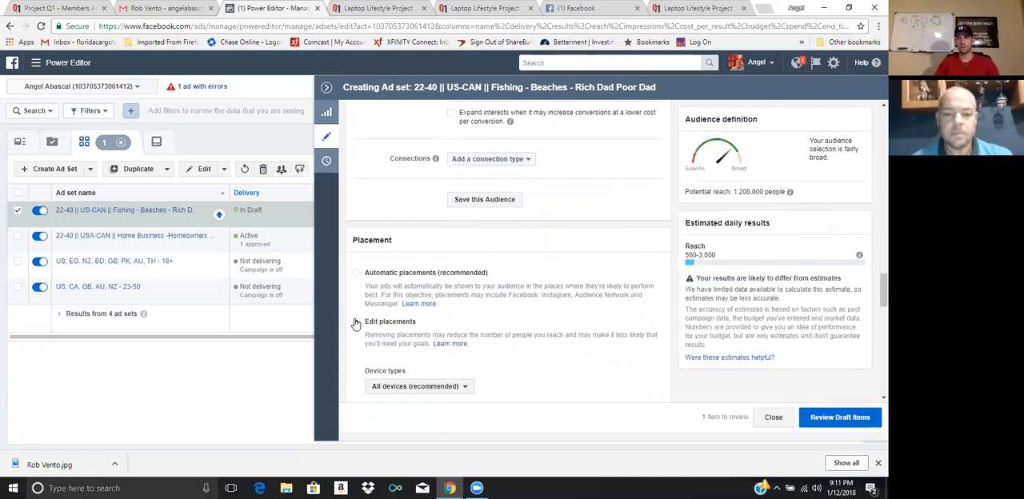
click(356, 322)
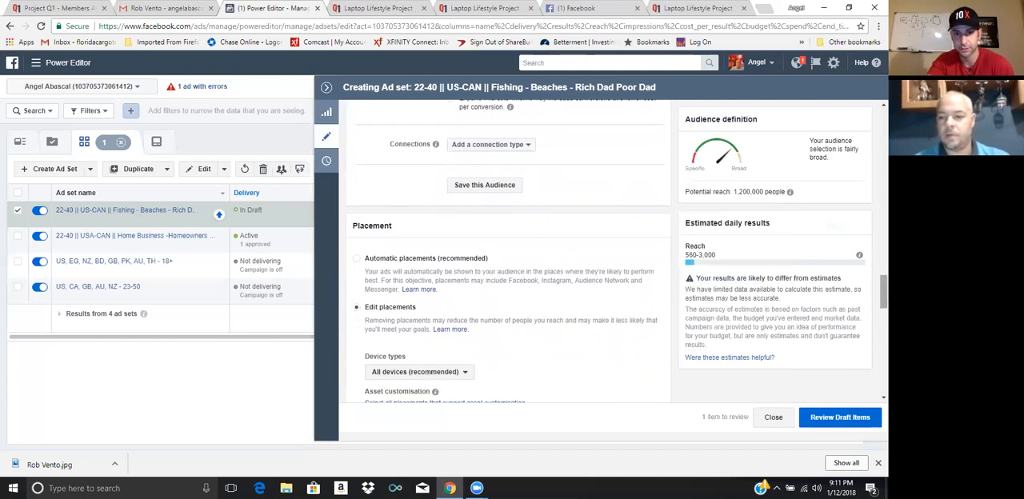
Exclude Audience Network, Messenger, Facebook Instant Articles and Facebook Right column from the ad set's placements
scroll(504, 248, down, 5)
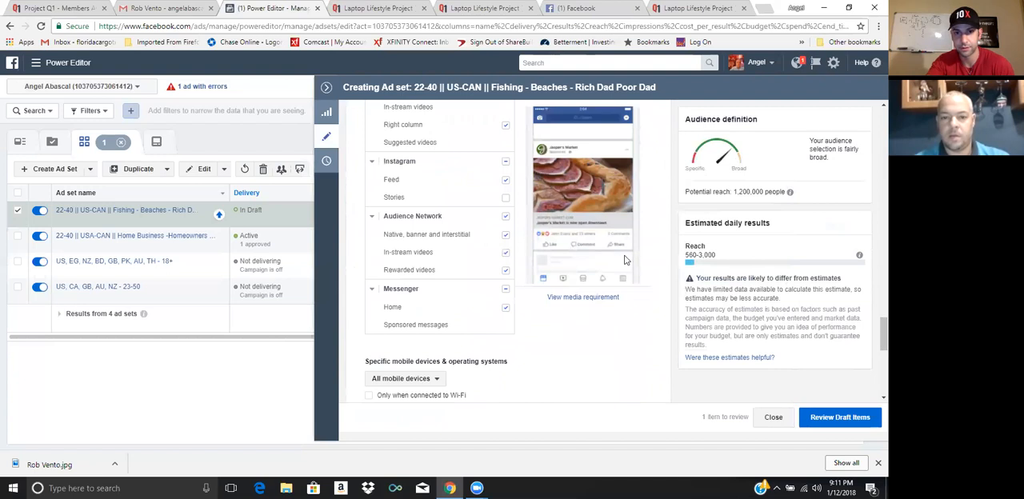
click(505, 217)
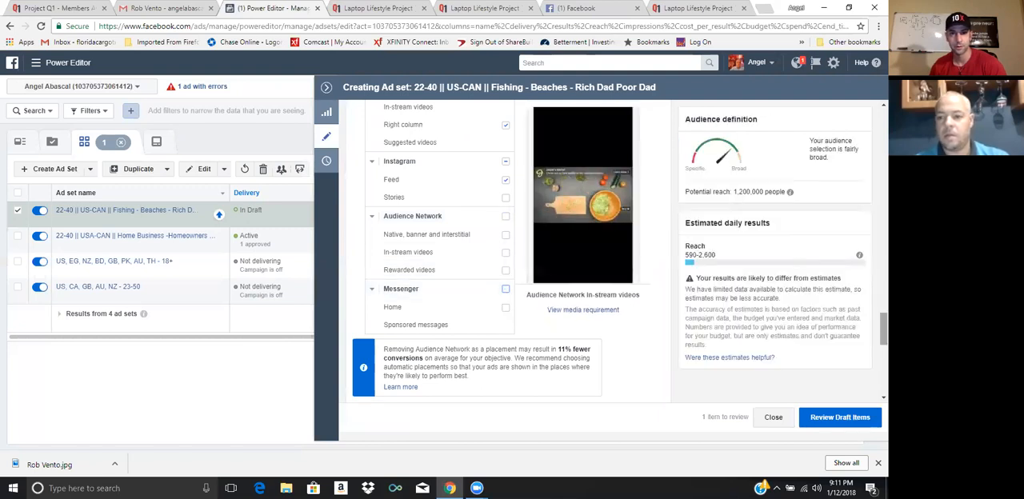
scroll(547, 230, up, 3)
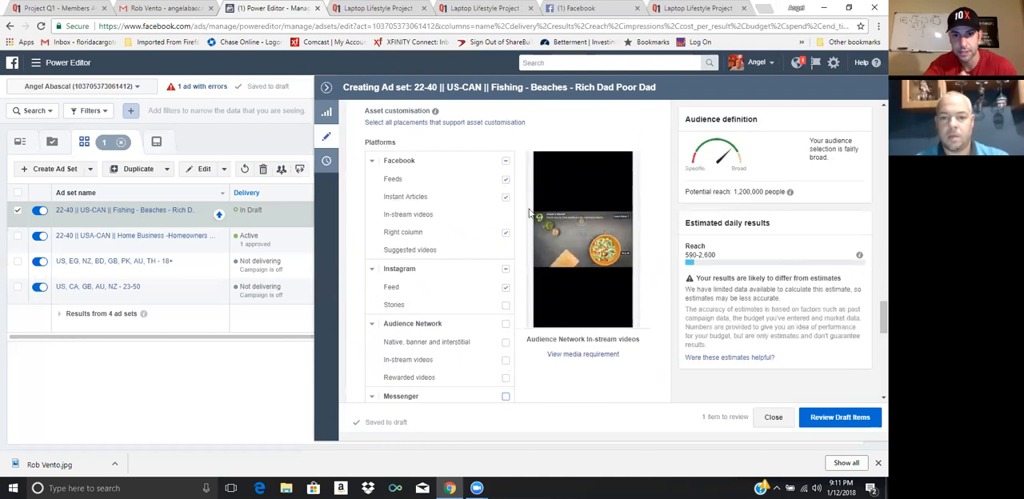
click(506, 197)
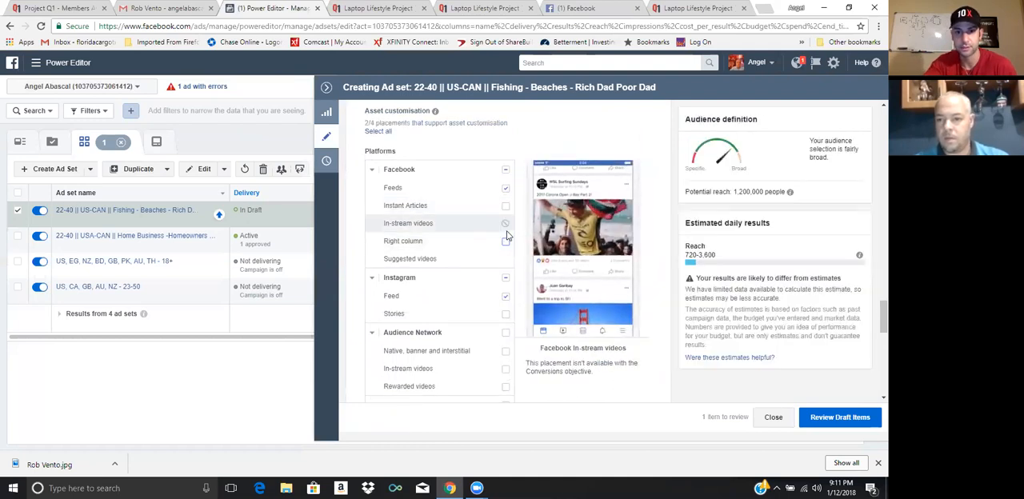
click(506, 241)
Review the ad set's optimisation and delivery settings, and open its draft ad for editing
scroll(505, 241, down, 5)
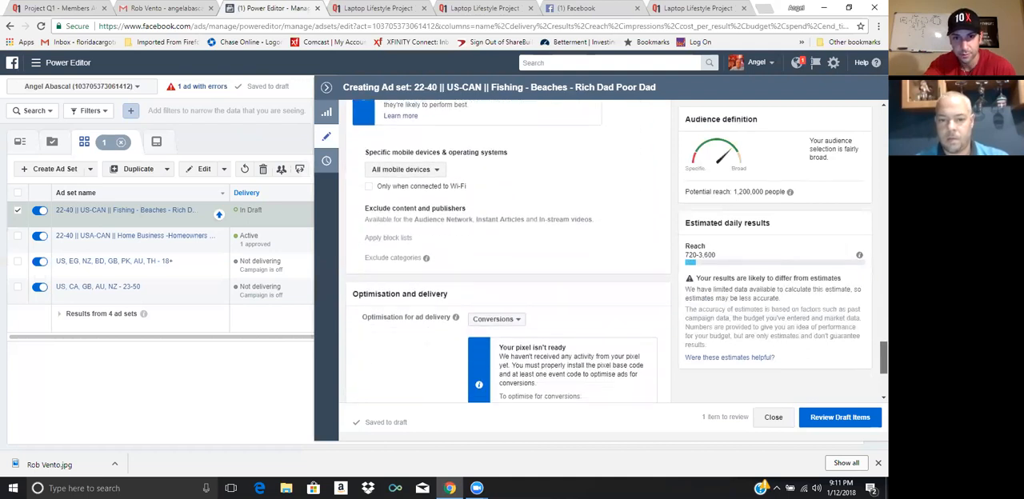
scroll(506, 256, down, 3)
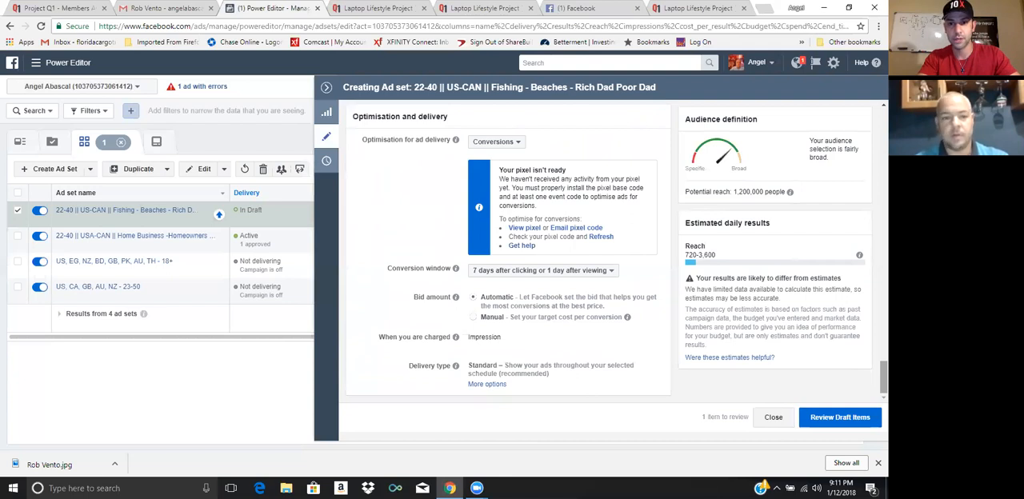
scroll(508, 252, up, 15)
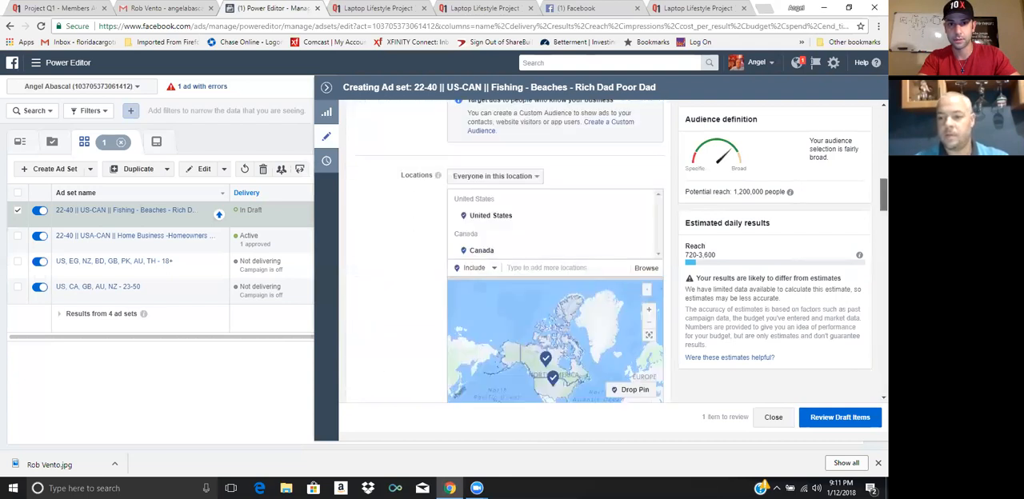
scroll(508, 252, up, 5)
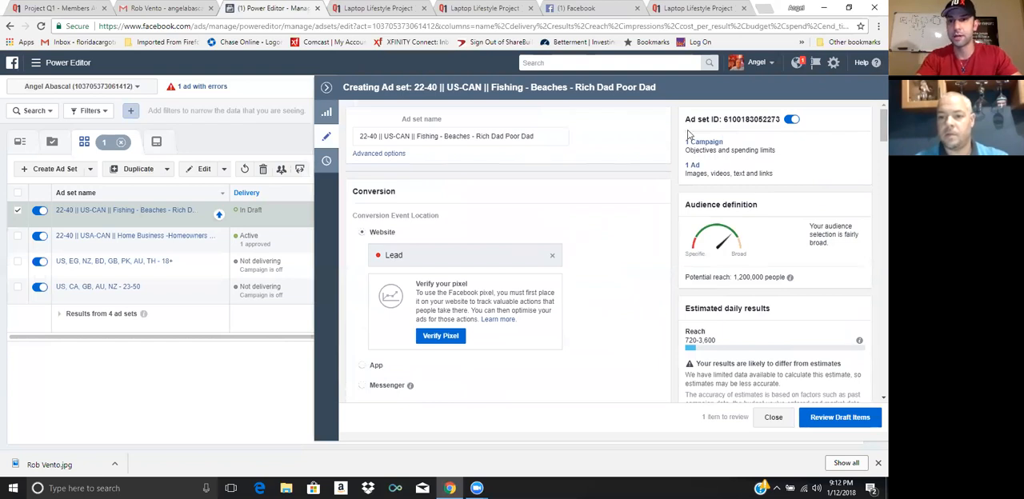
click(693, 165)
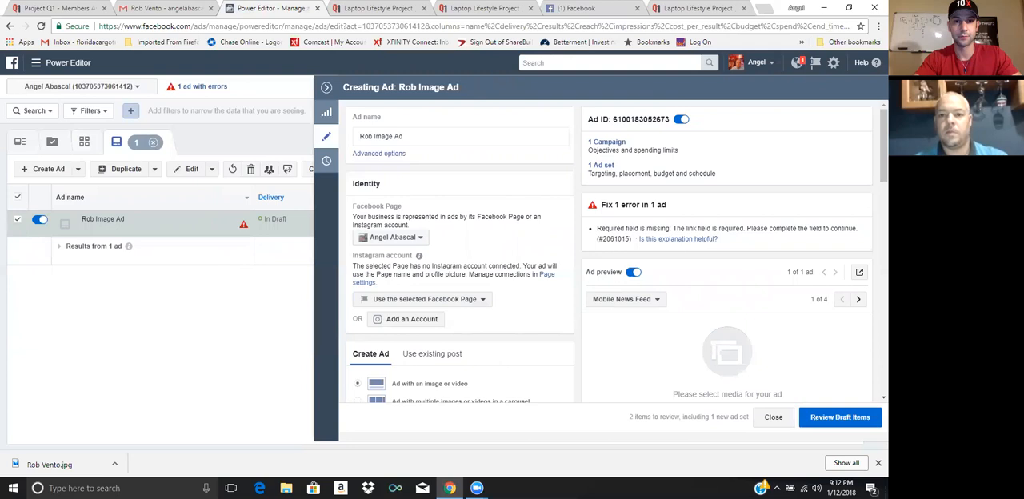
Close the two extra Laptop Lifestyle Project browser tabs and return to Power Editor
click(530, 8)
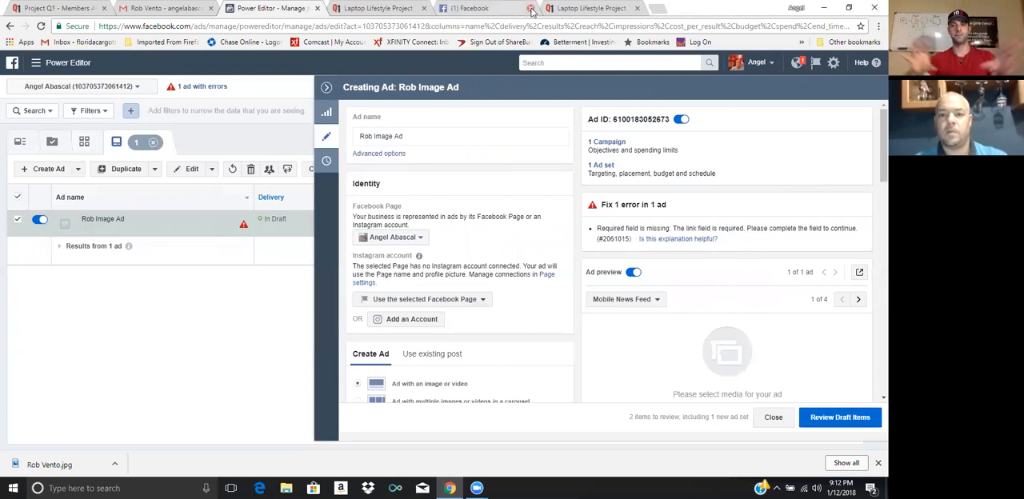
click(592, 8)
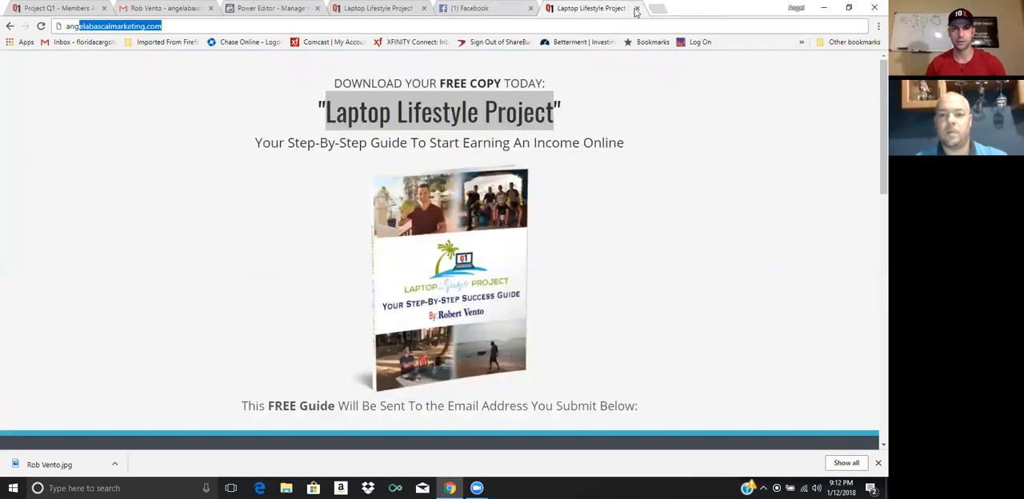
click(637, 8)
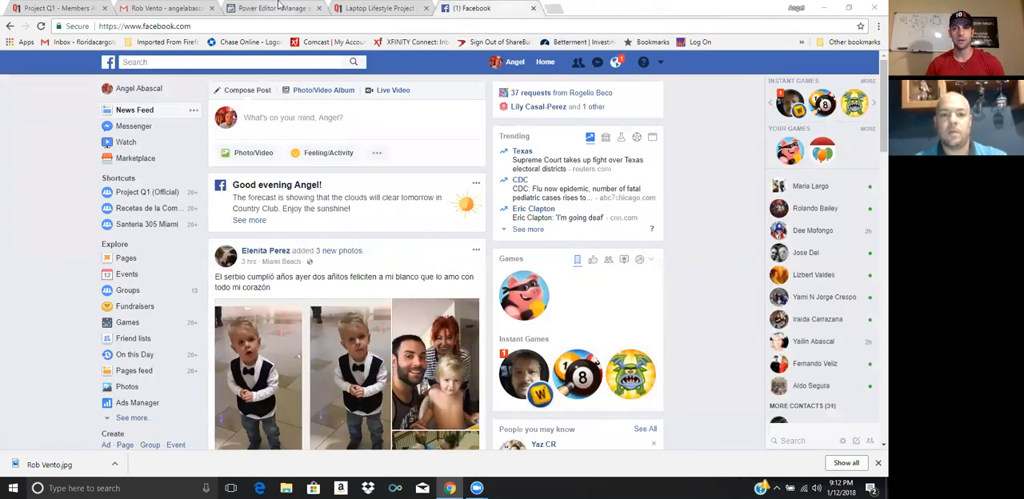
click(280, 8)
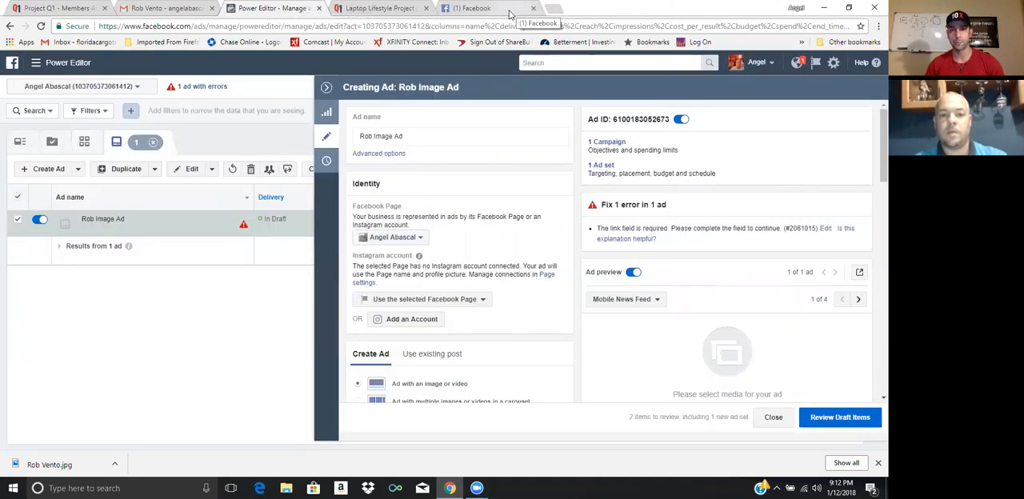
Switch to Facebook, open the managed business Page and go to its Page posts
click(509, 13)
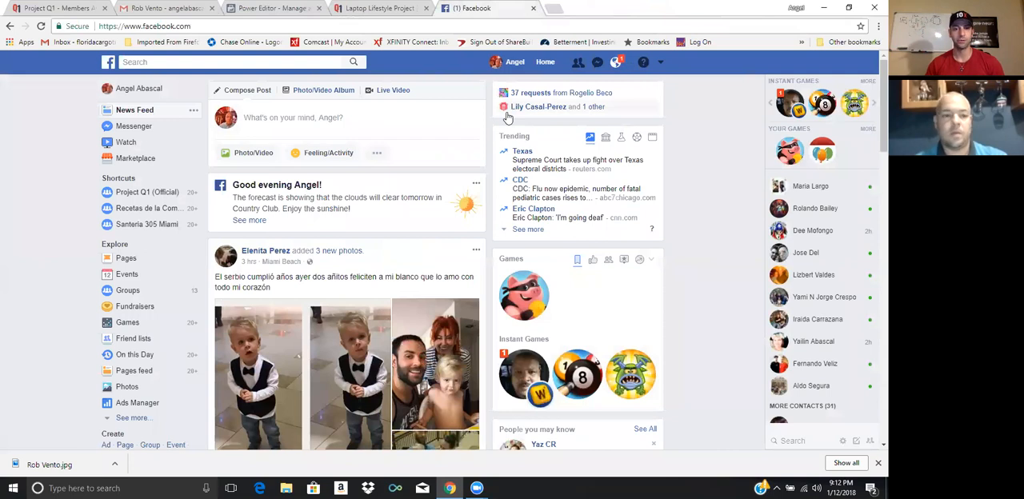
click(121, 259)
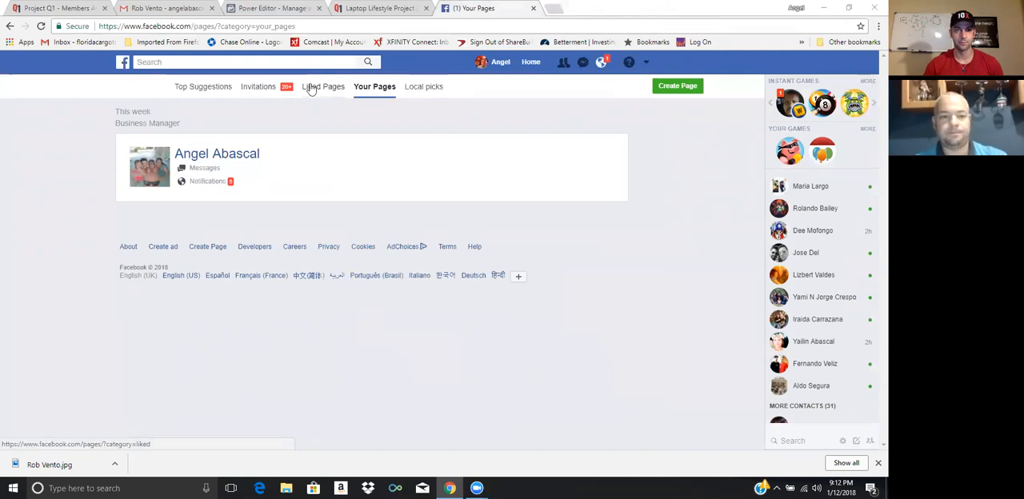
click(226, 158)
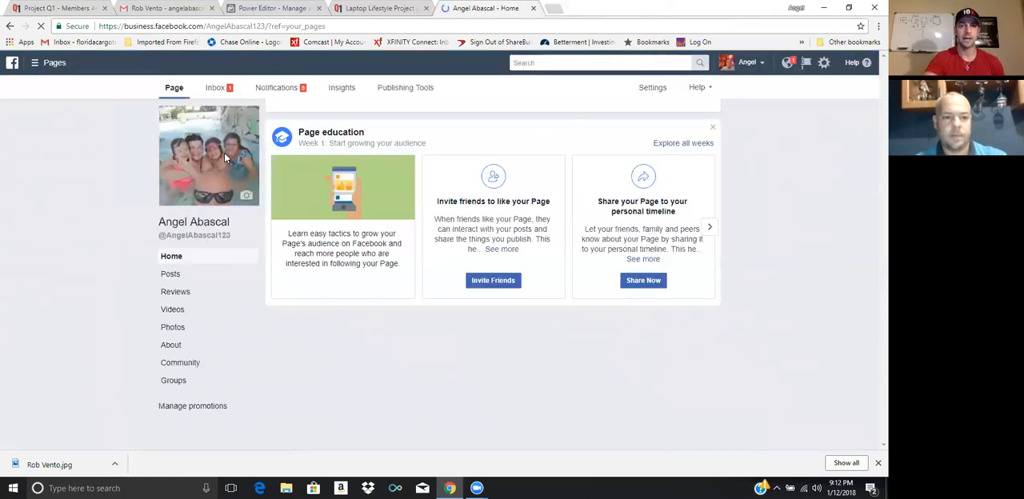
click(34, 62)
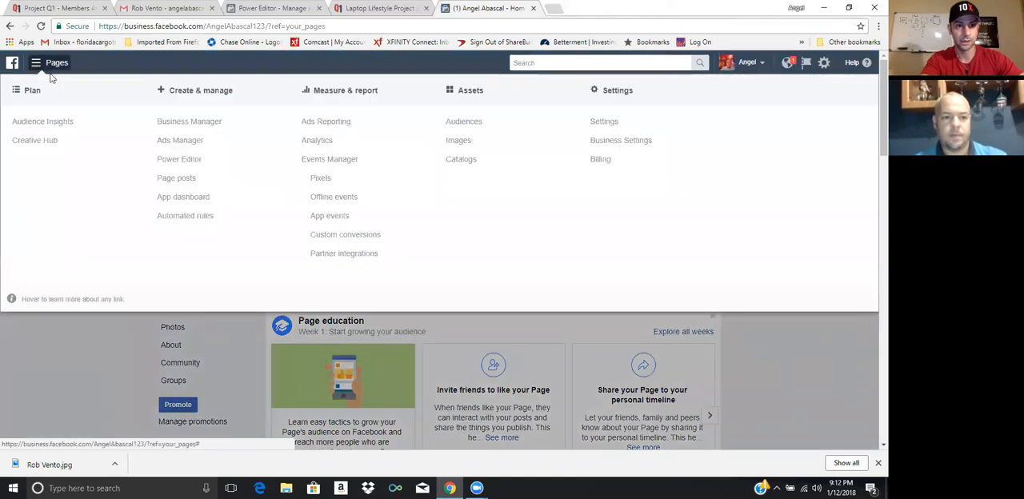
click(168, 179)
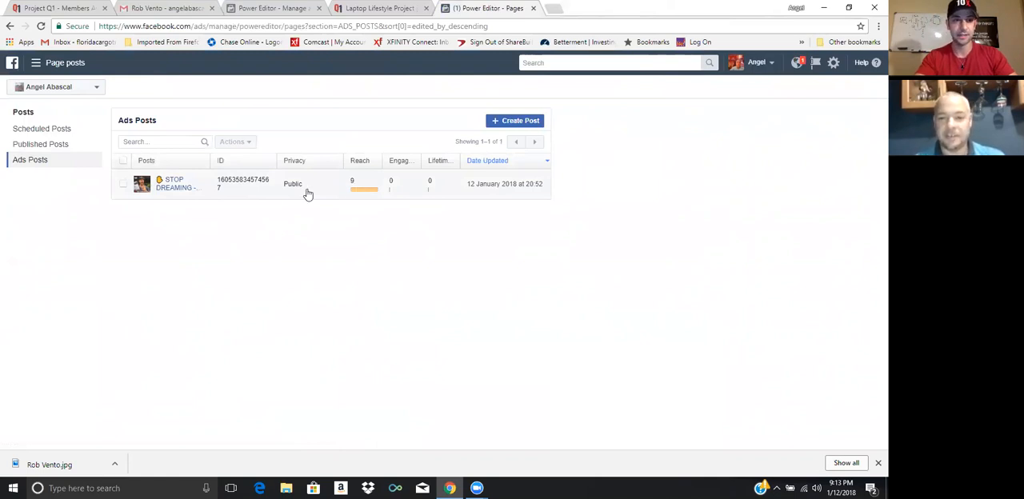
Open the details of the STOP DREAMING ads post and copy its post ID
click(176, 189)
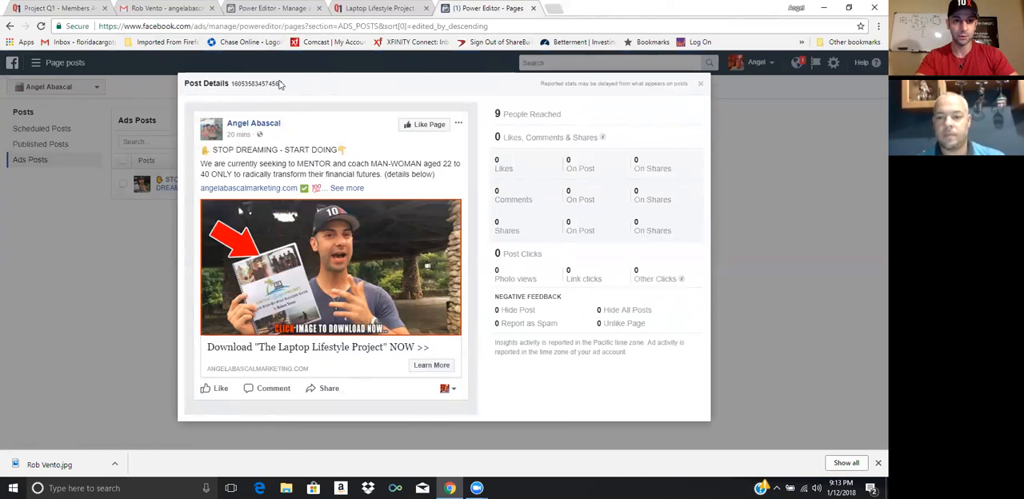
drag(284, 83, 225, 78)
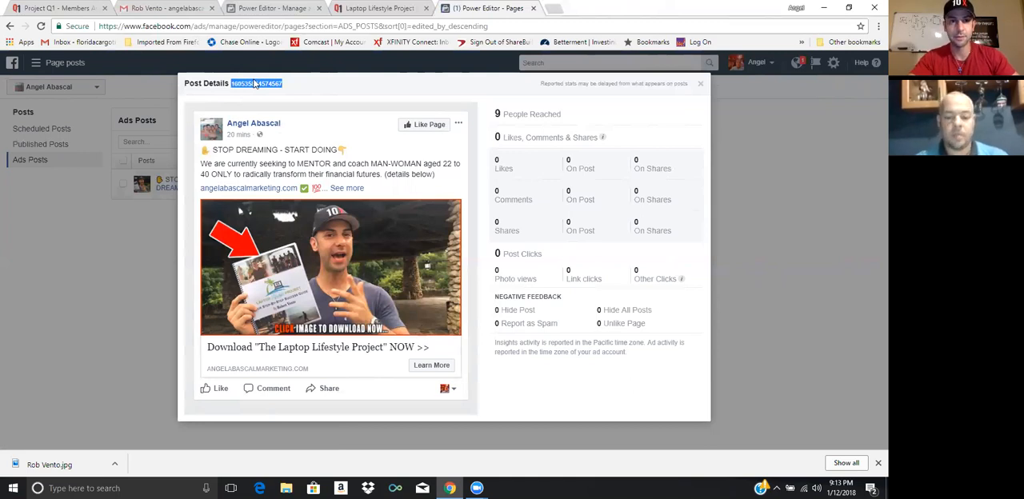
right_click(256, 84)
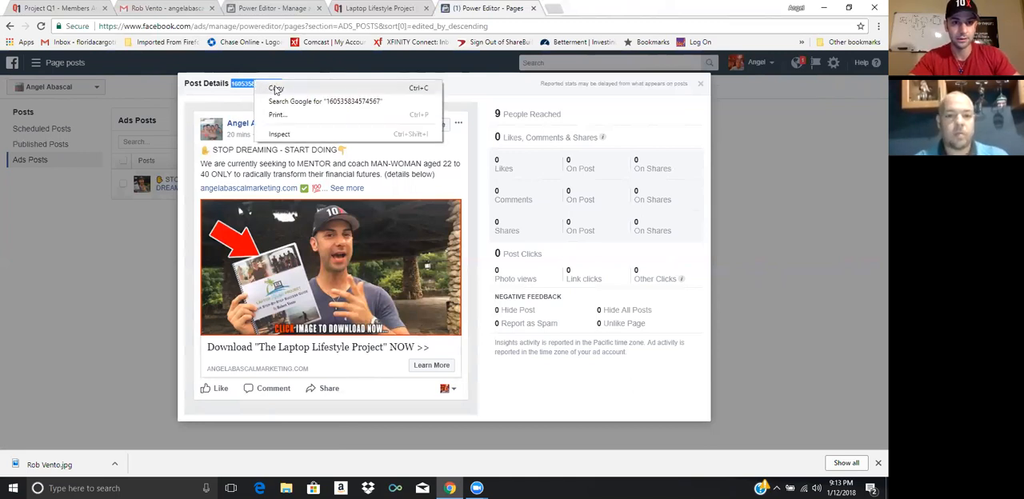
click(276, 89)
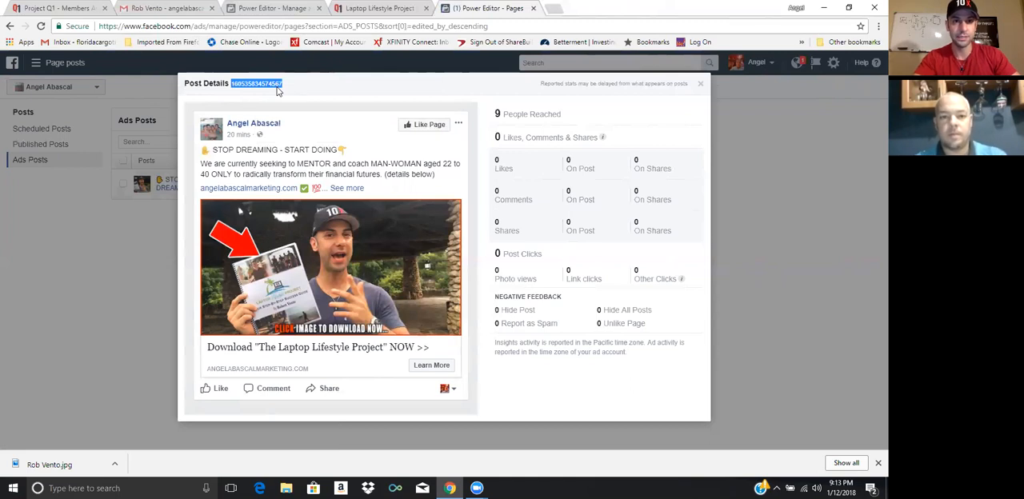
Return to the draft image ad in Power Editor and set it to use an existing post
click(262, 9)
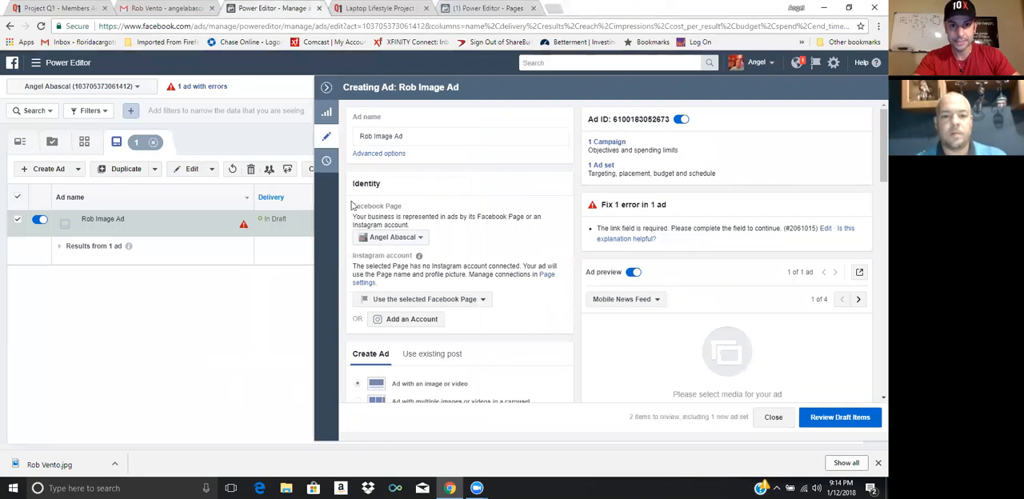
scroll(404, 248, down, 1)
scroll(404, 248, down, 3)
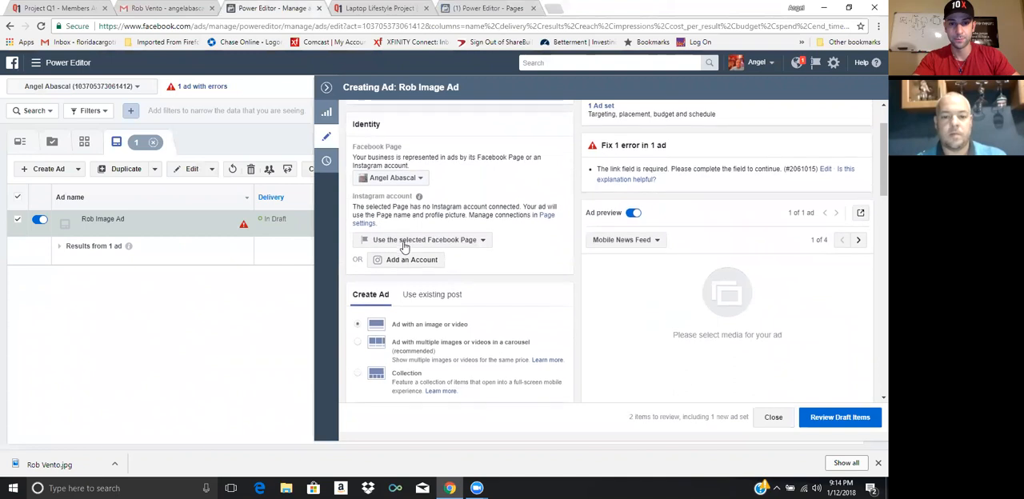
scroll(404, 248, down, 1)
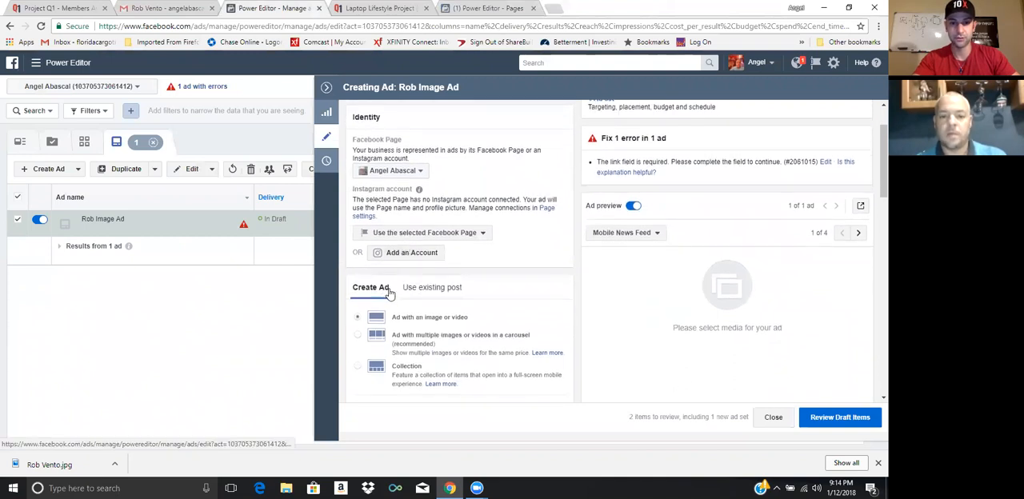
scroll(390, 294, down, 5)
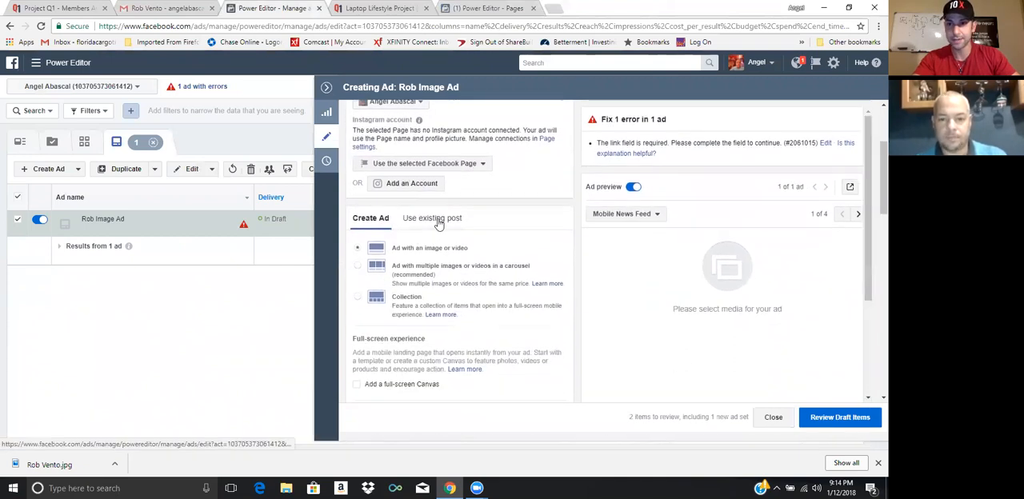
click(439, 220)
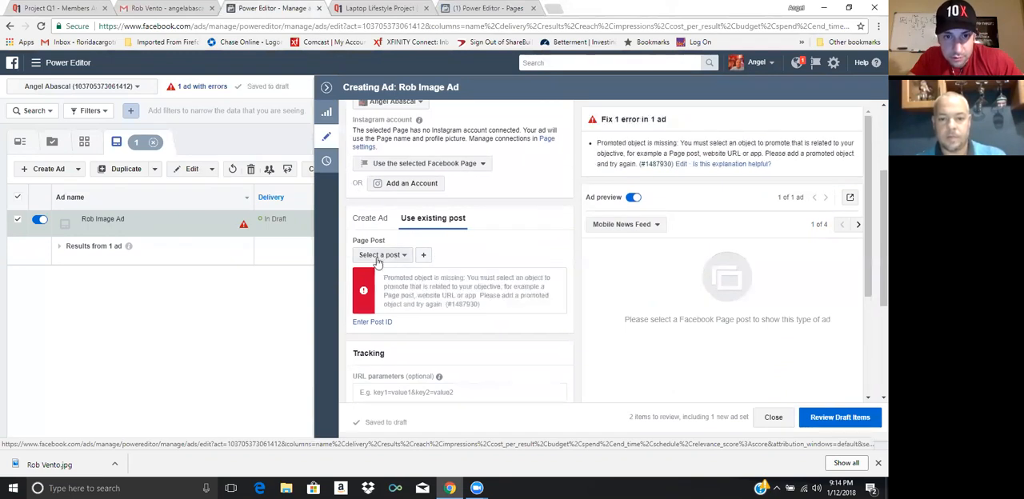
Enter the copied post ID for the ad and submit it to load the existing Page post
click(364, 323)
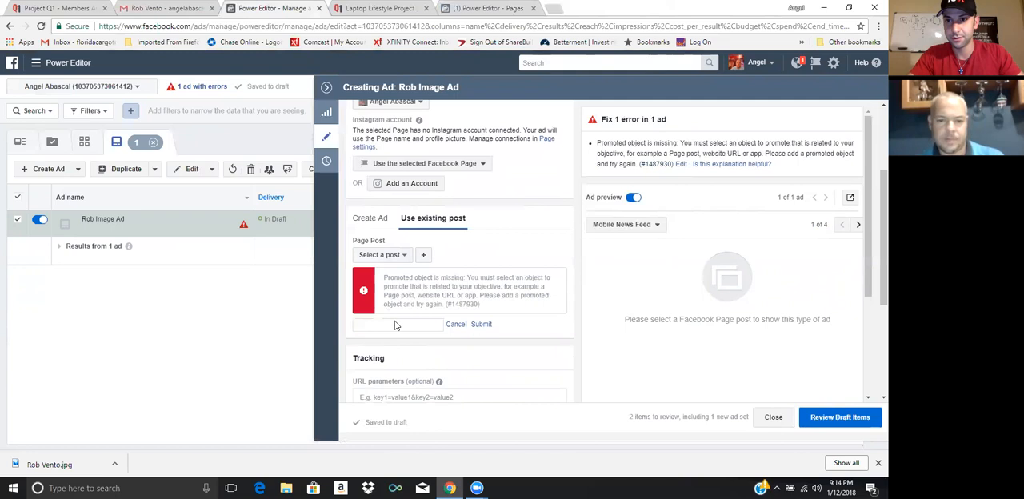
right_click(394, 325)
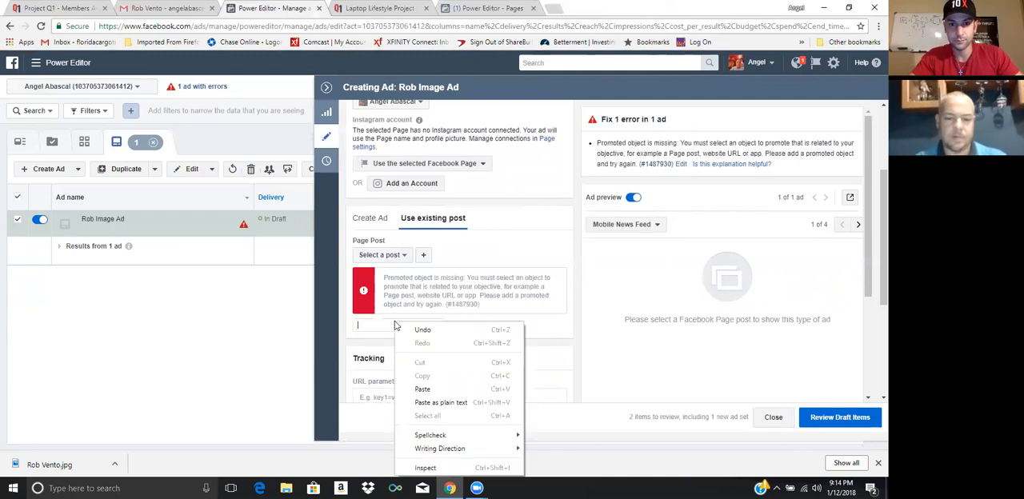
click(423, 390)
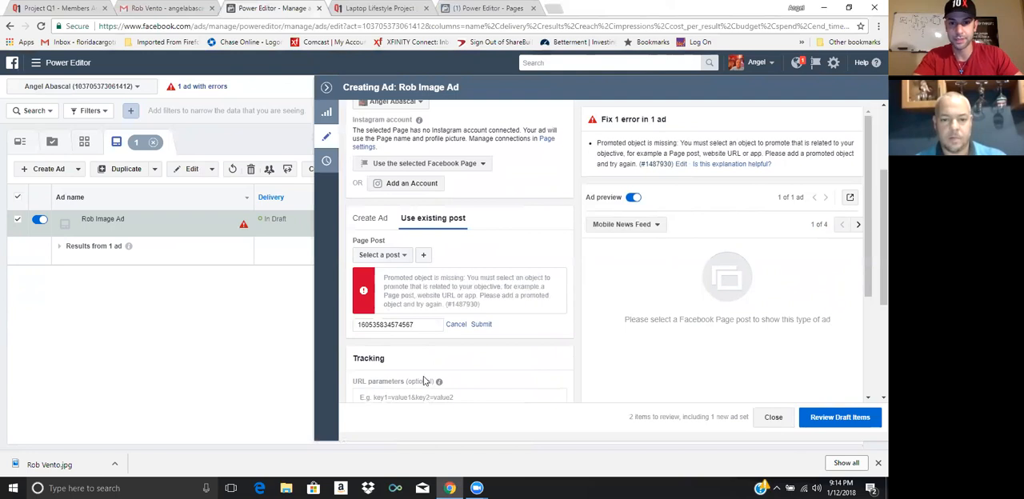
click(483, 325)
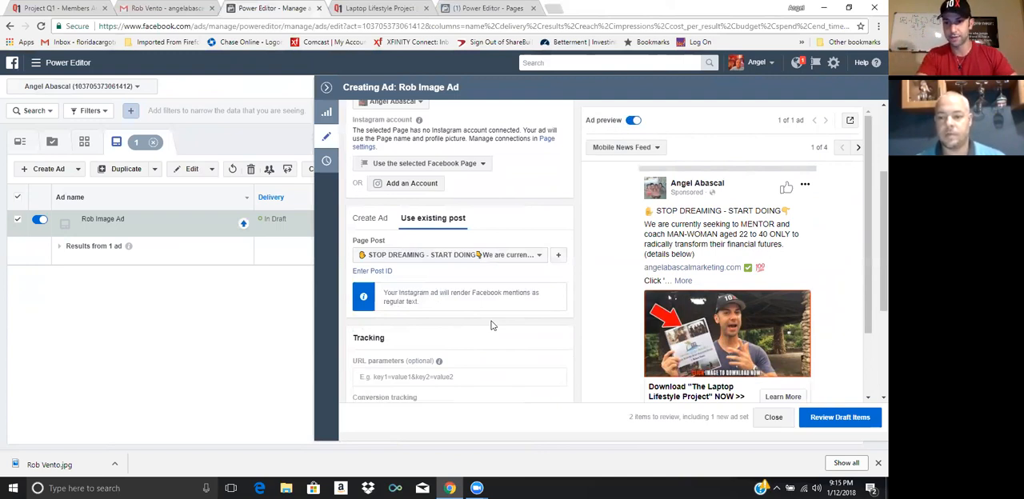
Review and confirm the draft ad set and ad for publishing, and clear the ad and ad set selections
click(840, 417)
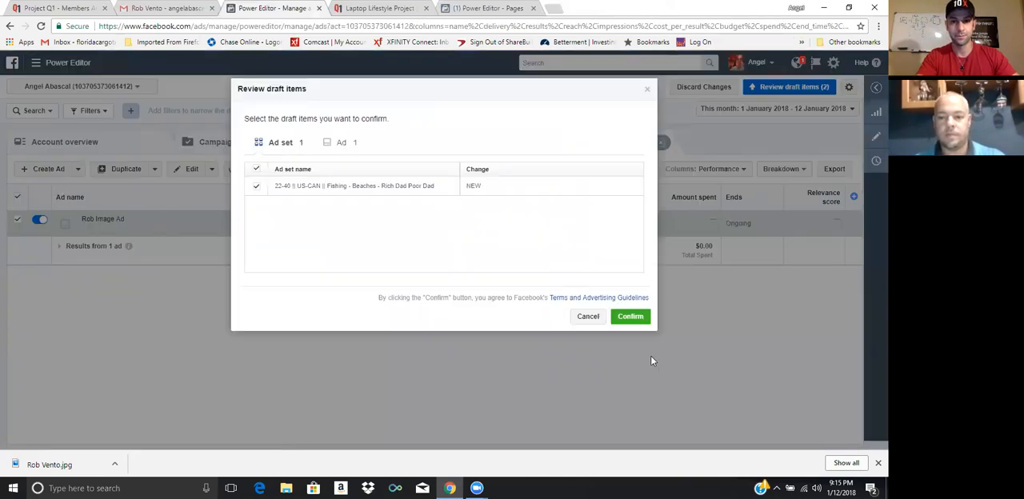
click(640, 316)
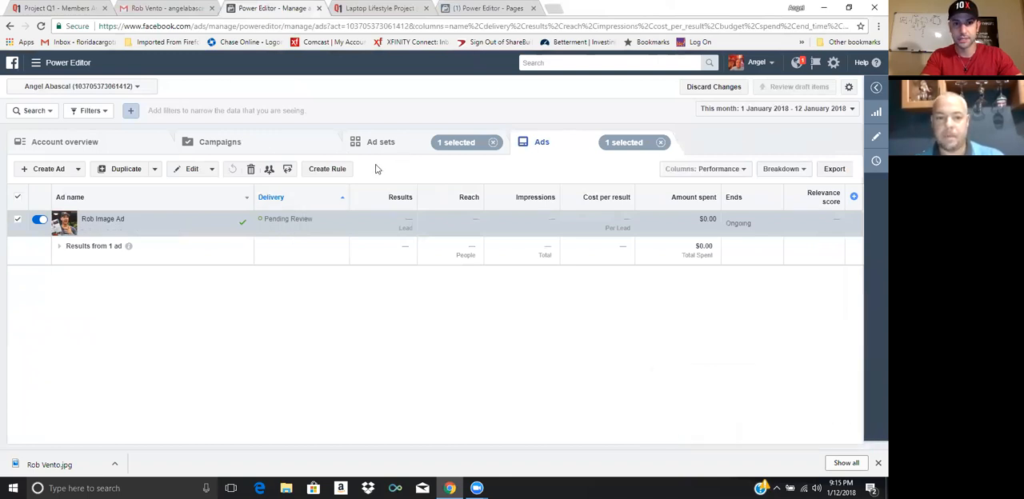
click(660, 142)
click(492, 142)
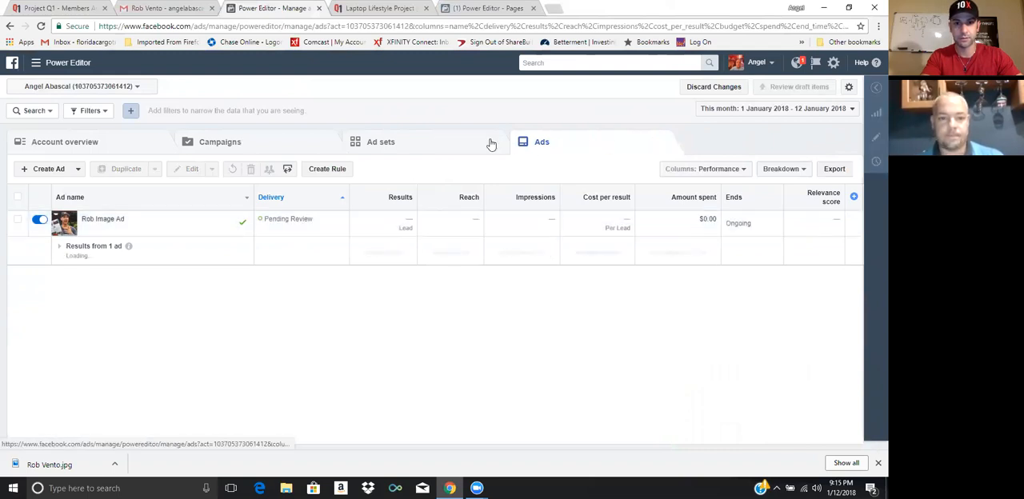
Open the 10k conversation campaign and check the delivery status of its ad sets and ads
click(226, 143)
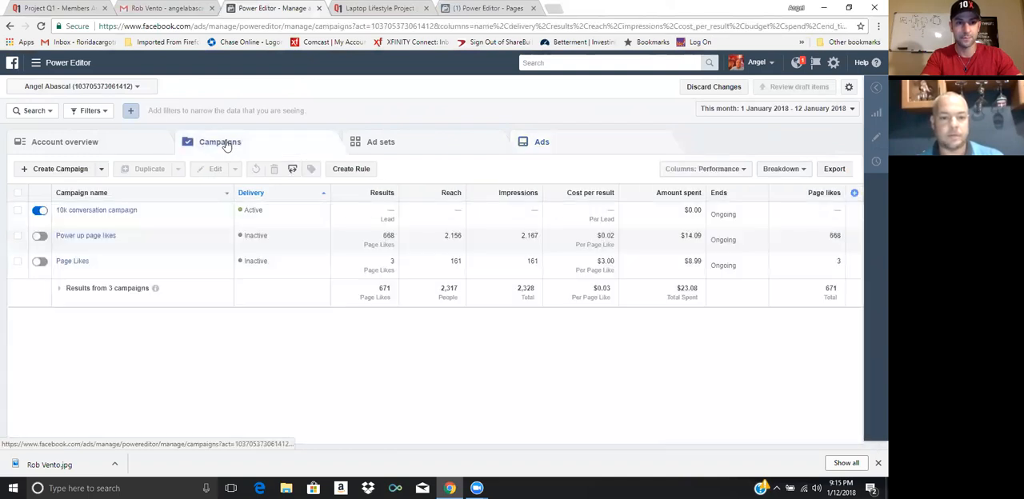
mouse_move(78, 212)
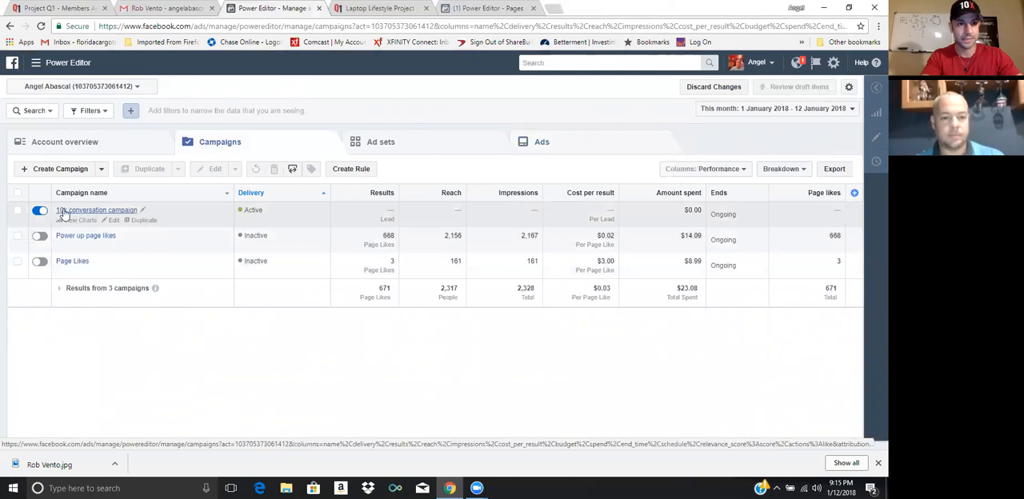
click(90, 211)
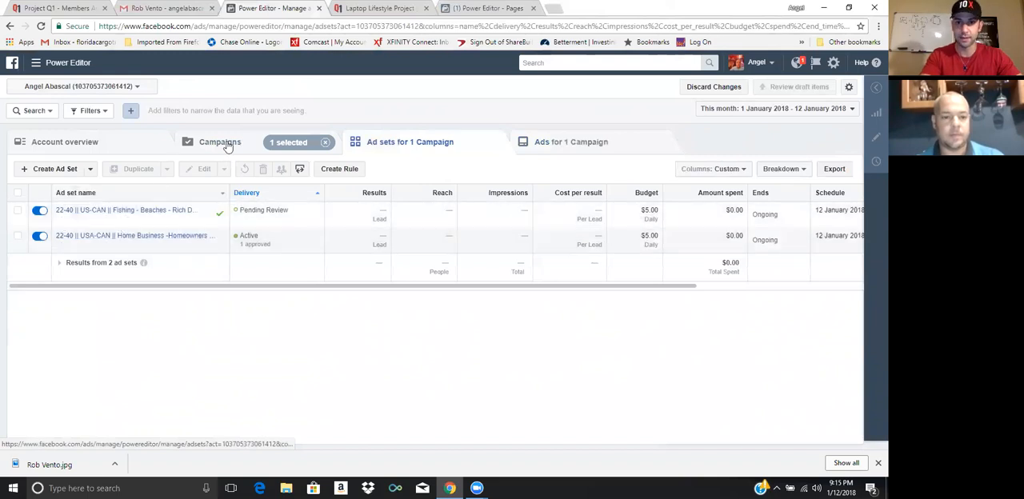
click(552, 143)
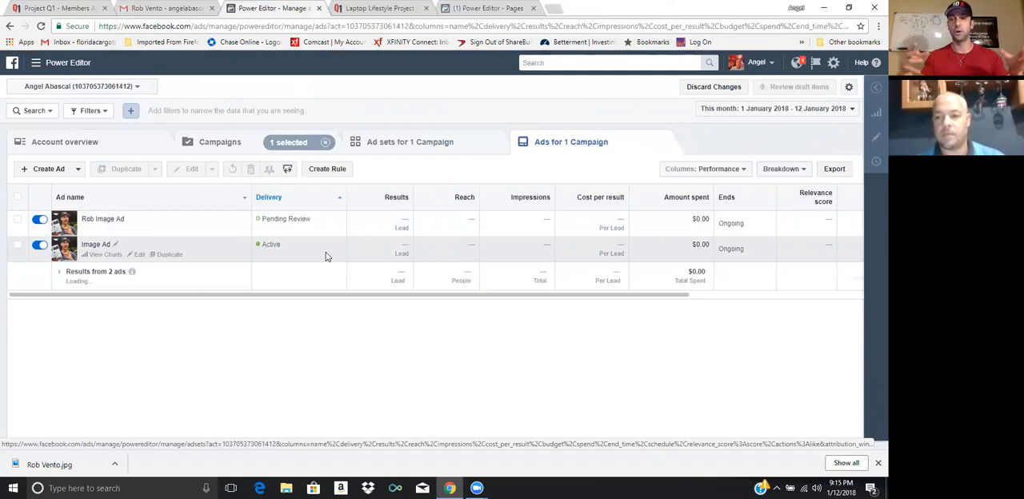
click(398, 142)
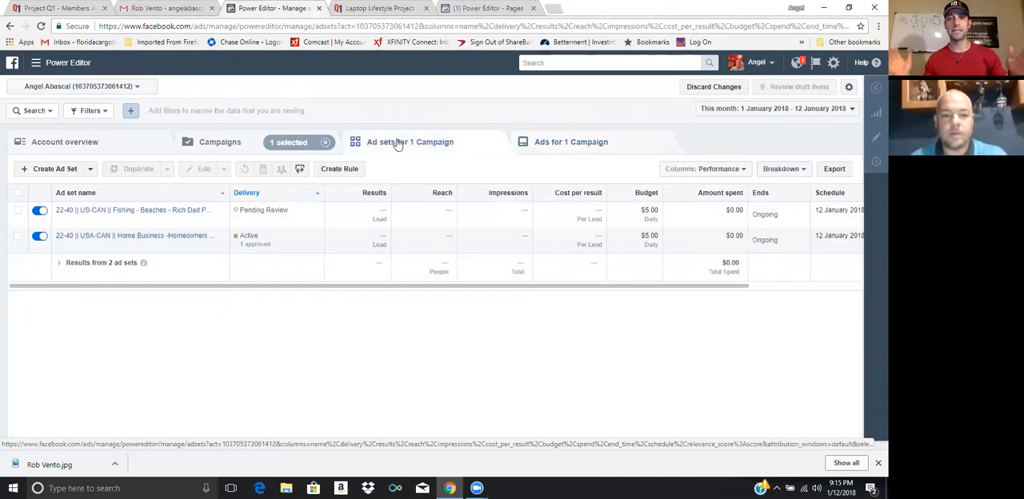